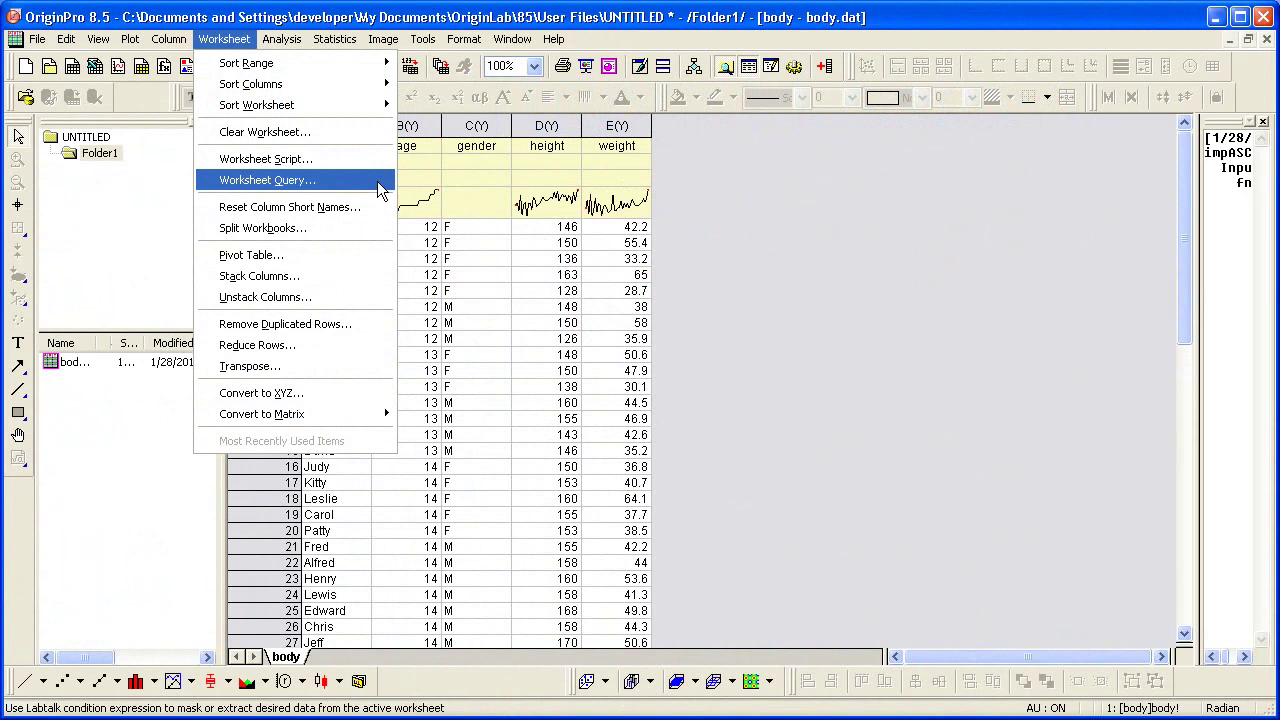
Open Worksheet Query for the body worksheet and show each column's 1st Value.
left_click(380, 182)
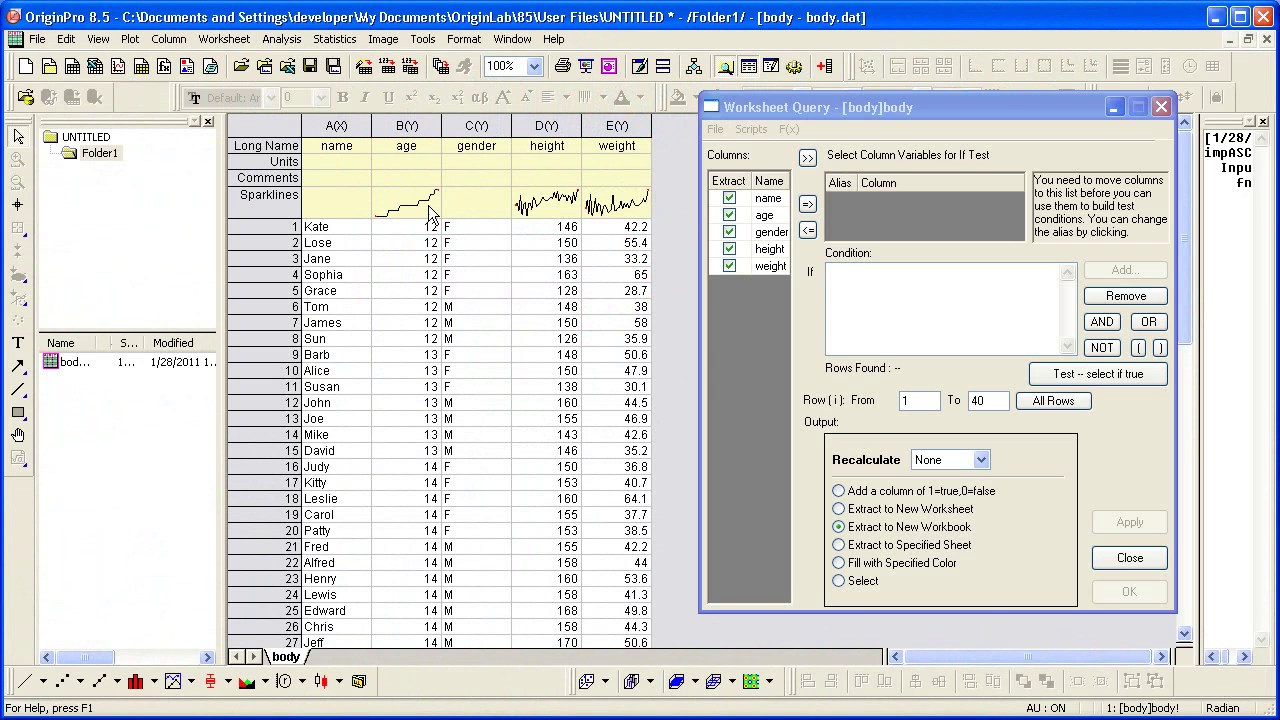
right_click(750, 305)
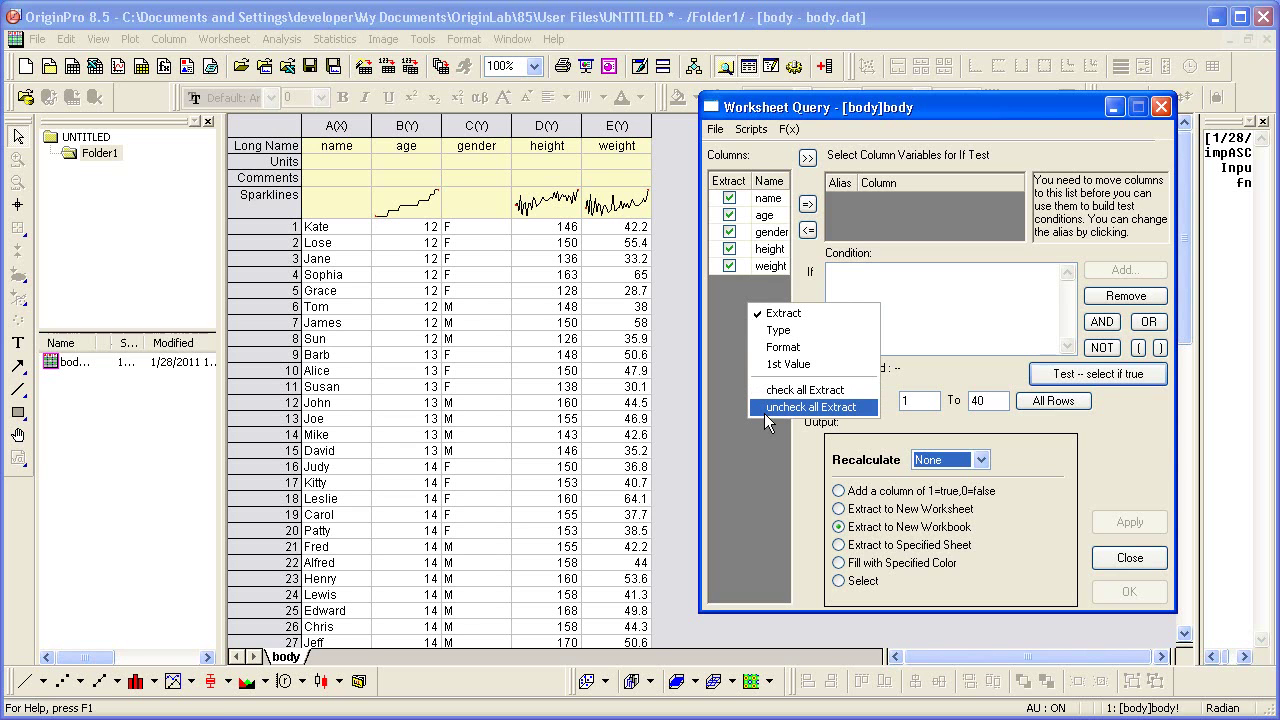
left_click(790, 365)
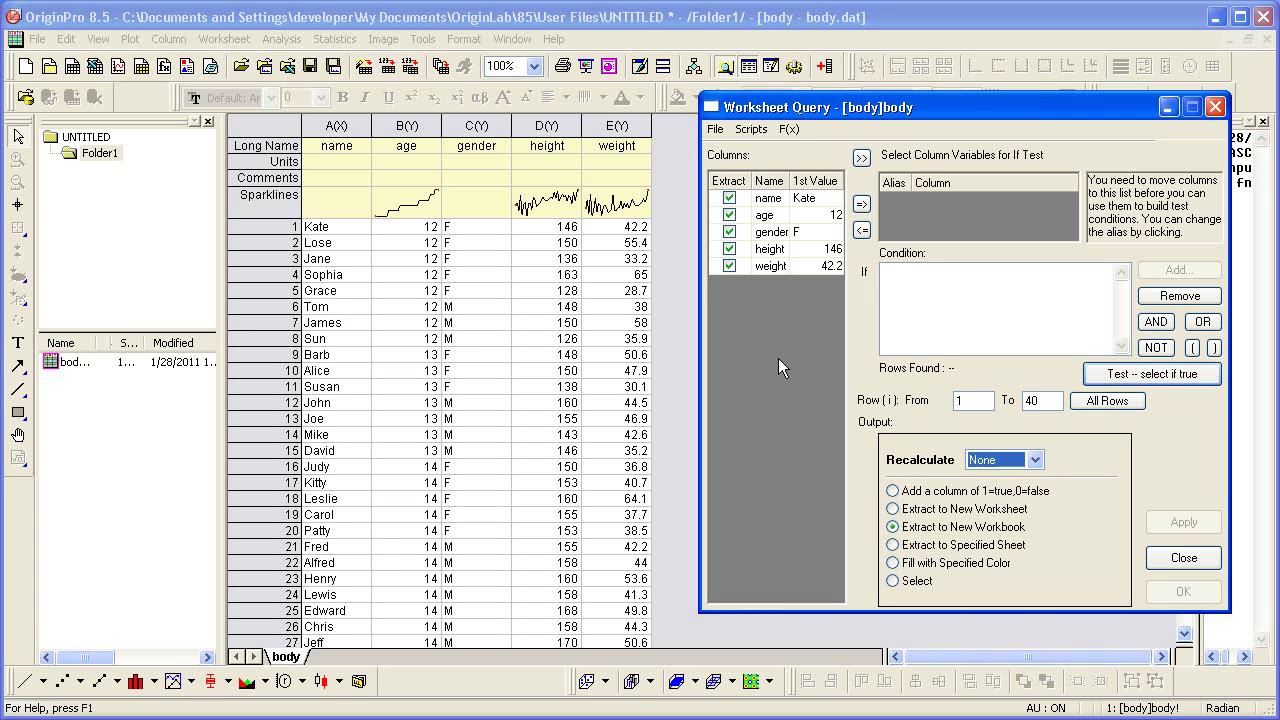
Alias the height and weight columns as test variables h and w.
left_click(779, 250)
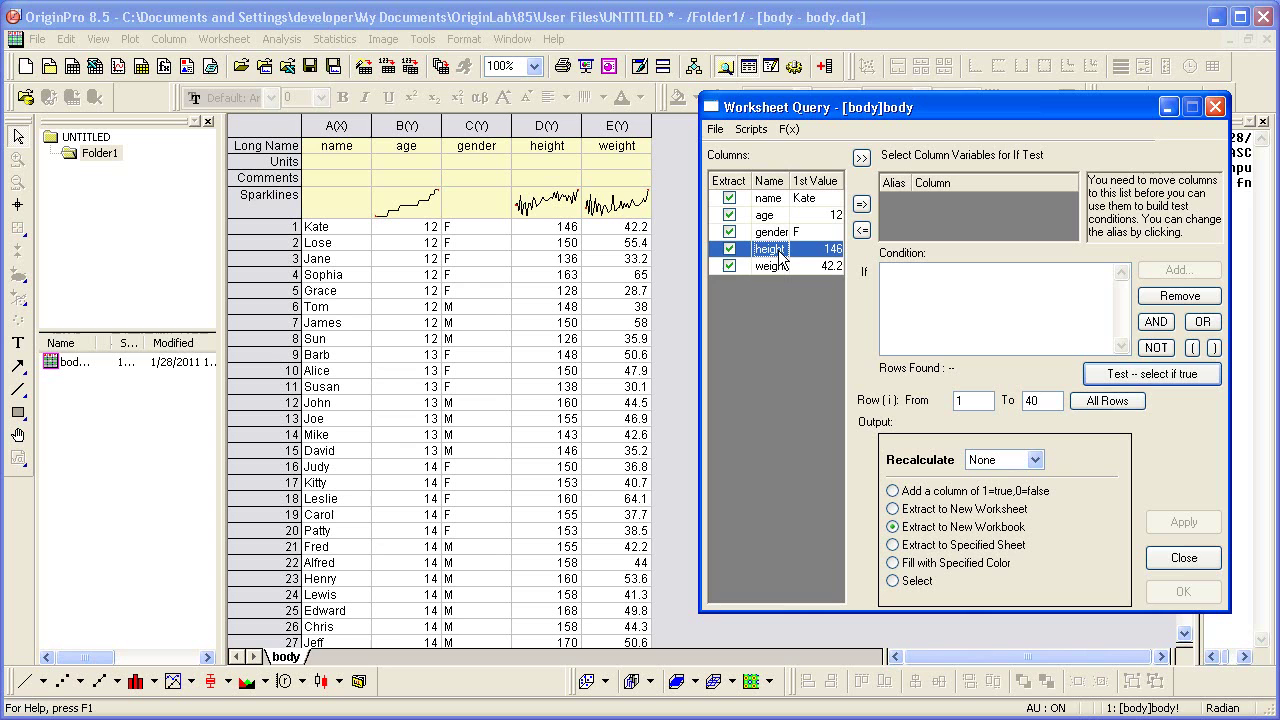
left_click(779, 260, "shift")
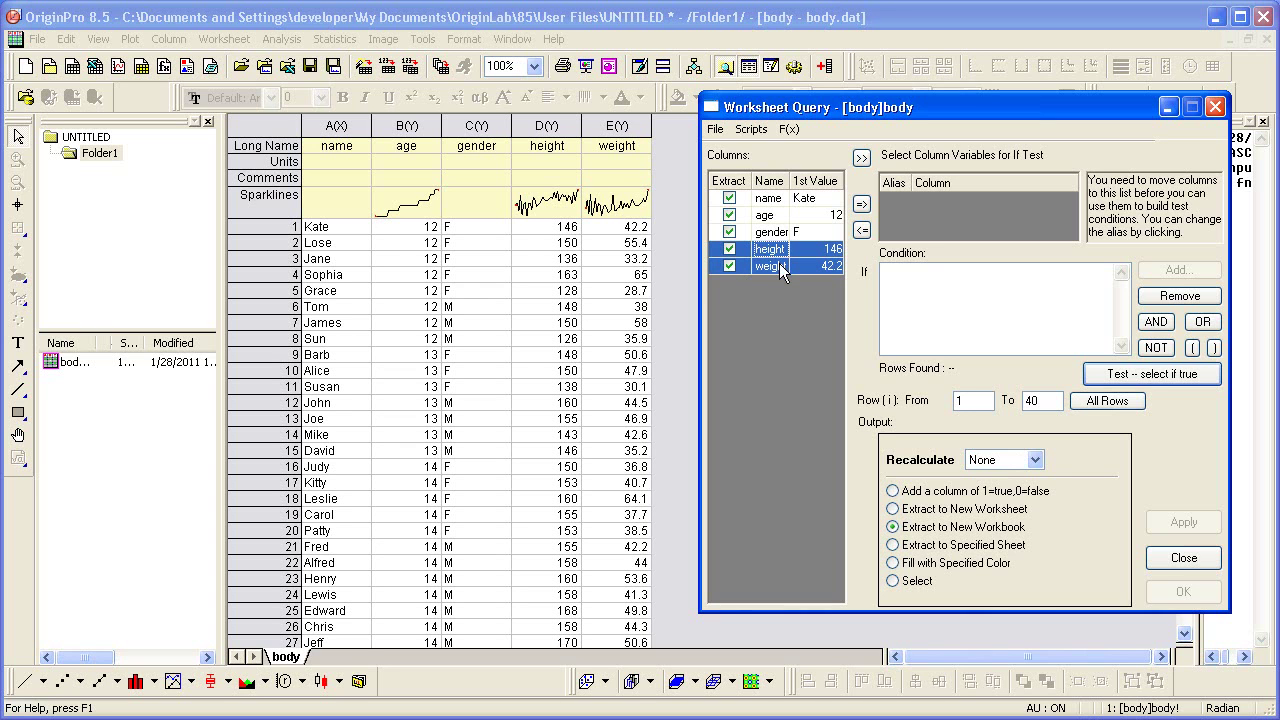
left_click(861, 206)
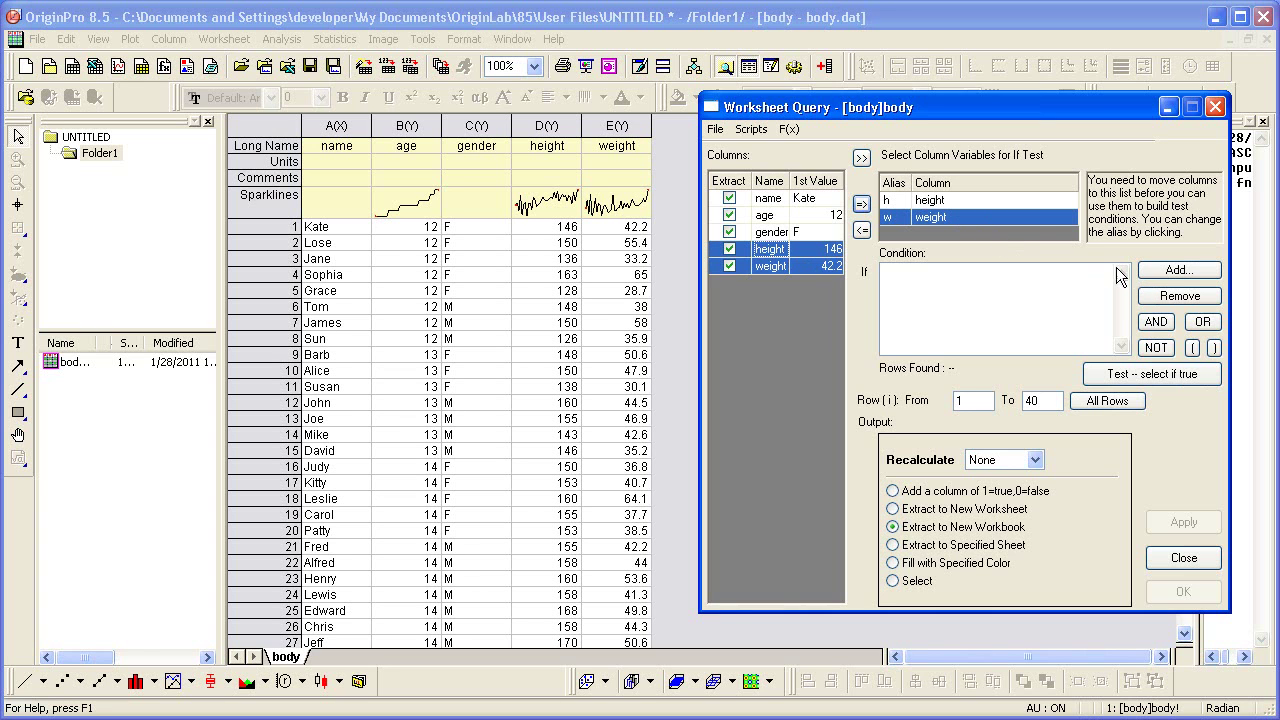
Add the condition h >= 150.
left_click(956, 200)
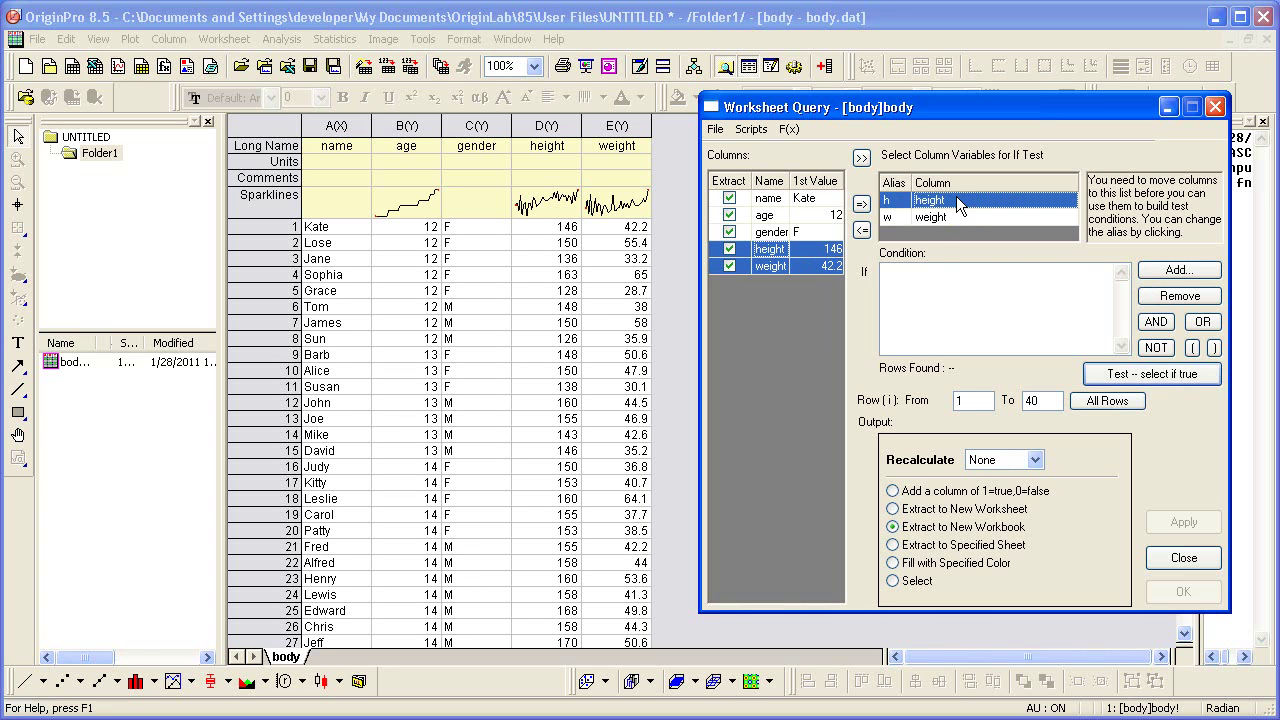
left_click(1163, 278)
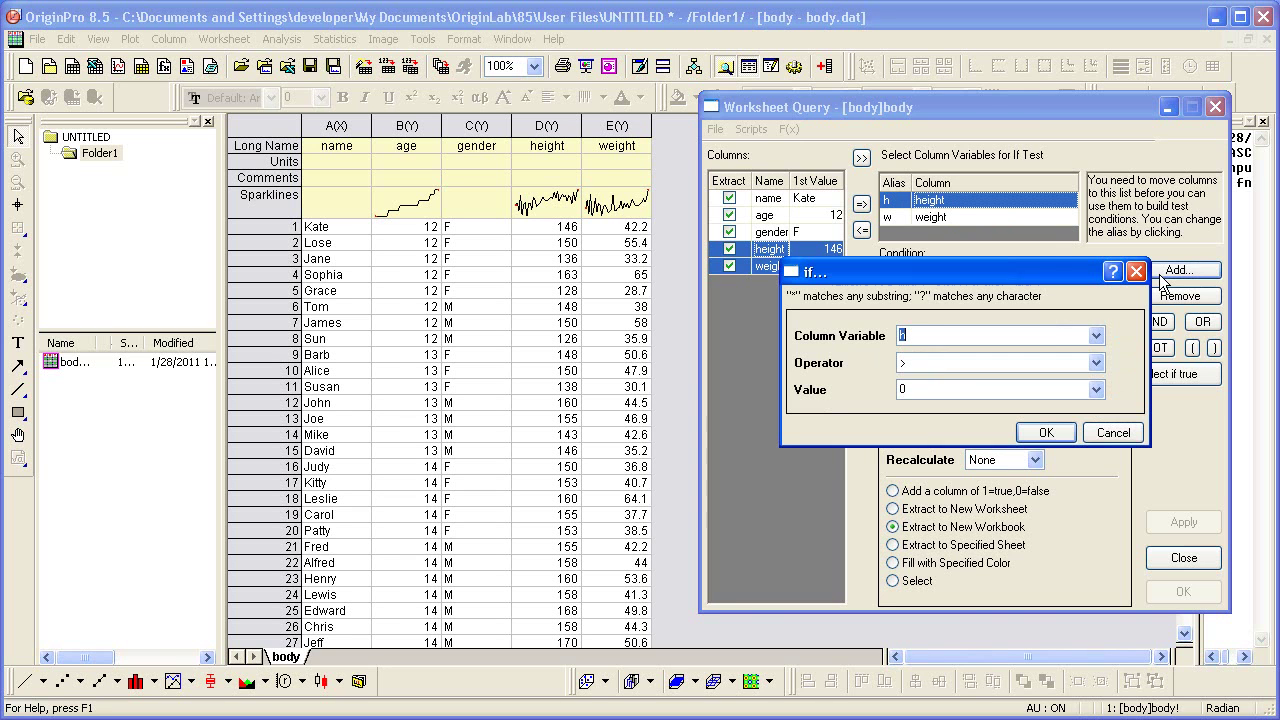
left_click(972, 364)
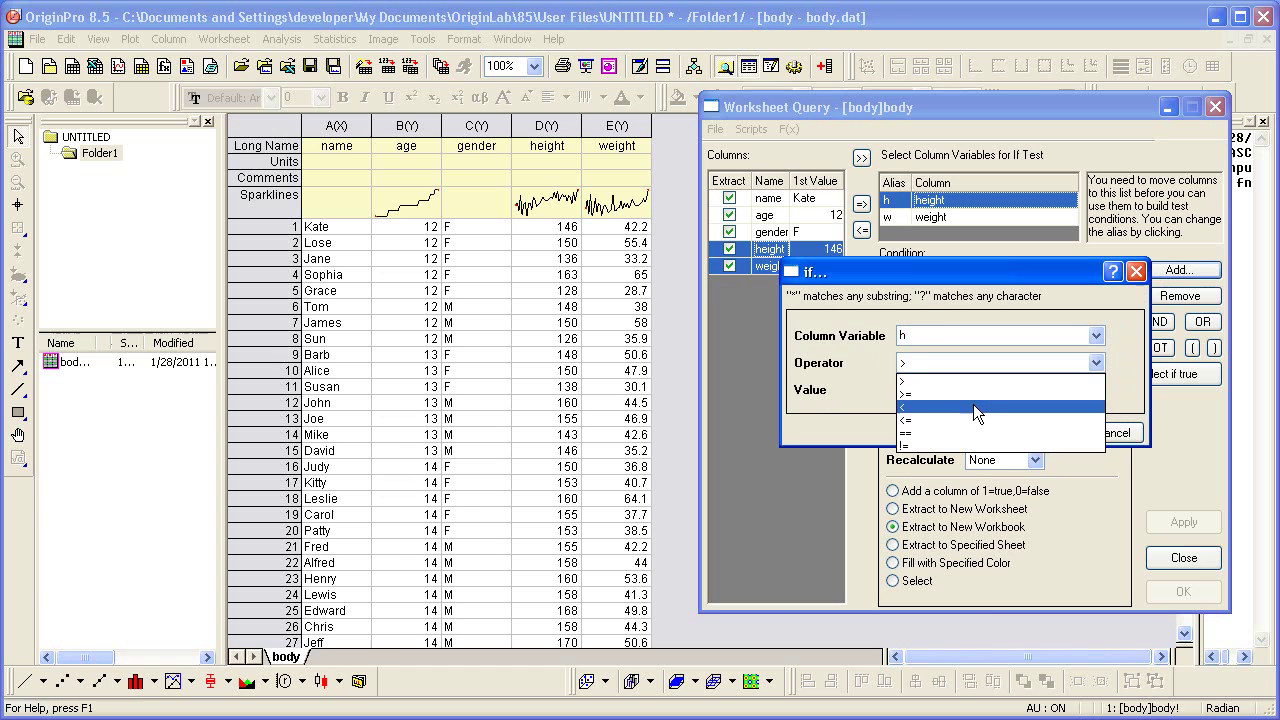
left_click(972, 392)
left_click(937, 388)
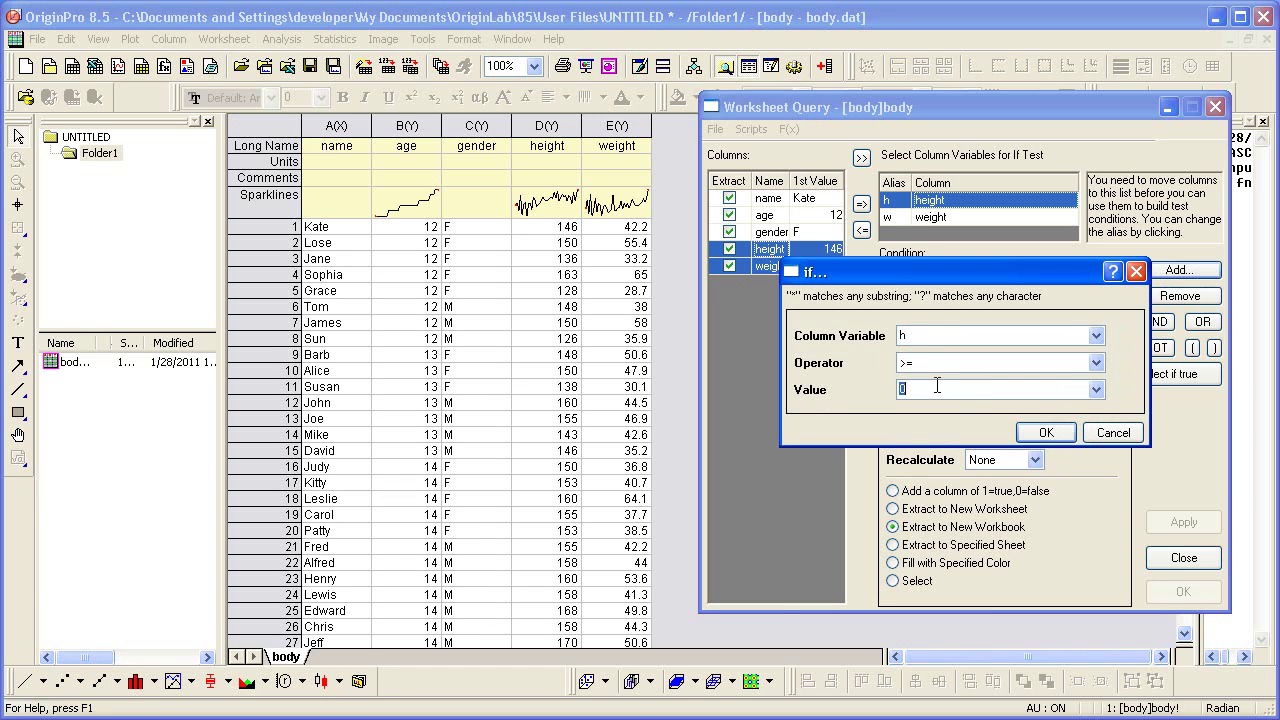
type("150")
left_click(1045, 432)
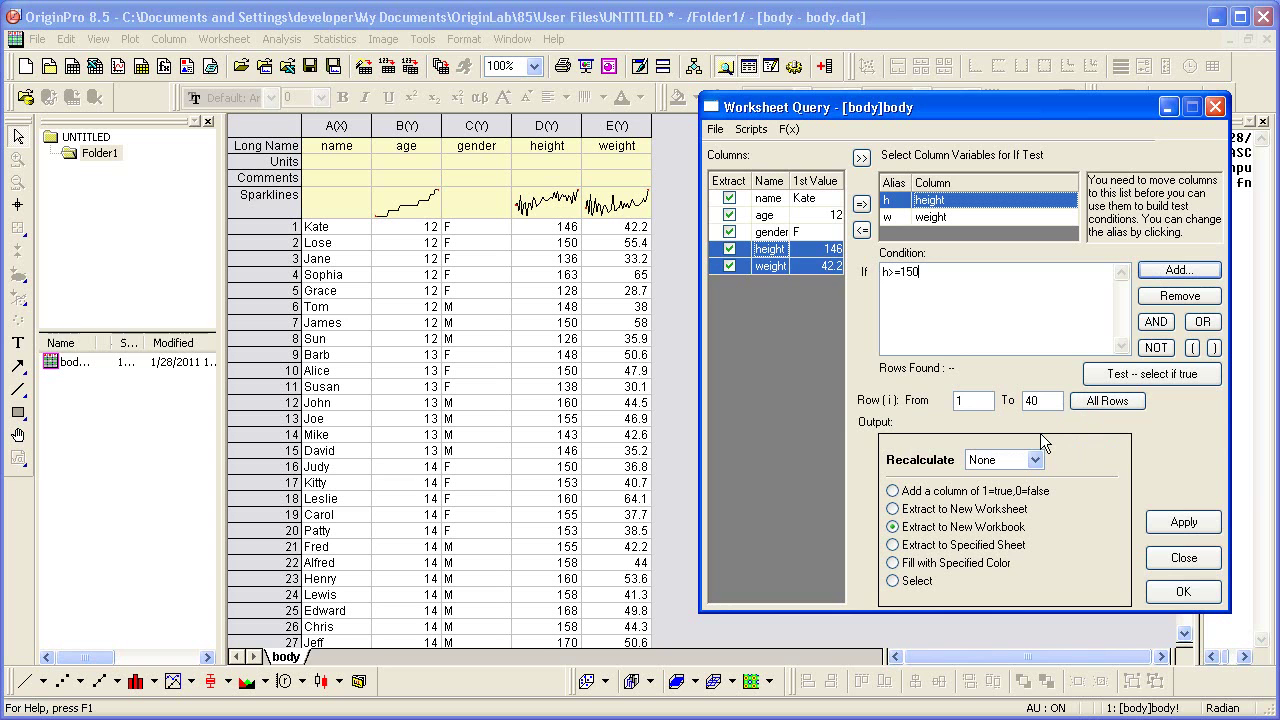
Test h>=150, then append AND w > 50 and retest, finding 12 rows.
left_click(1130, 378)
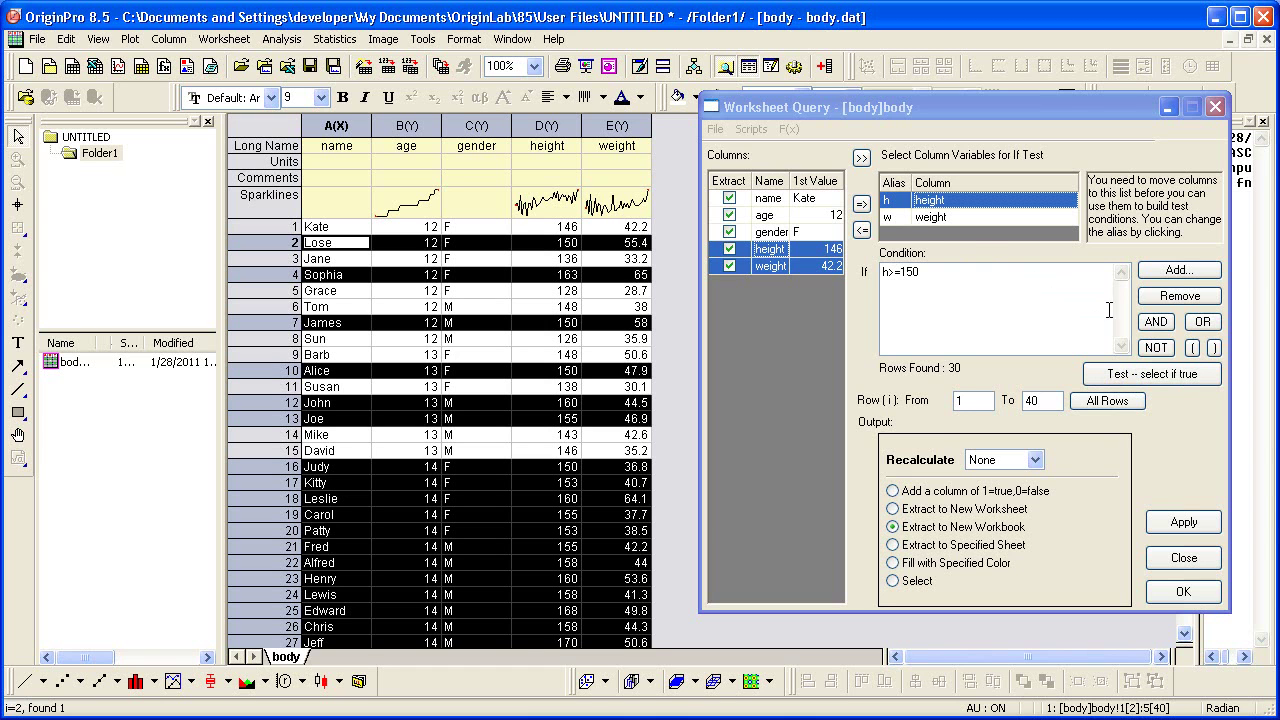
left_click(1164, 328)
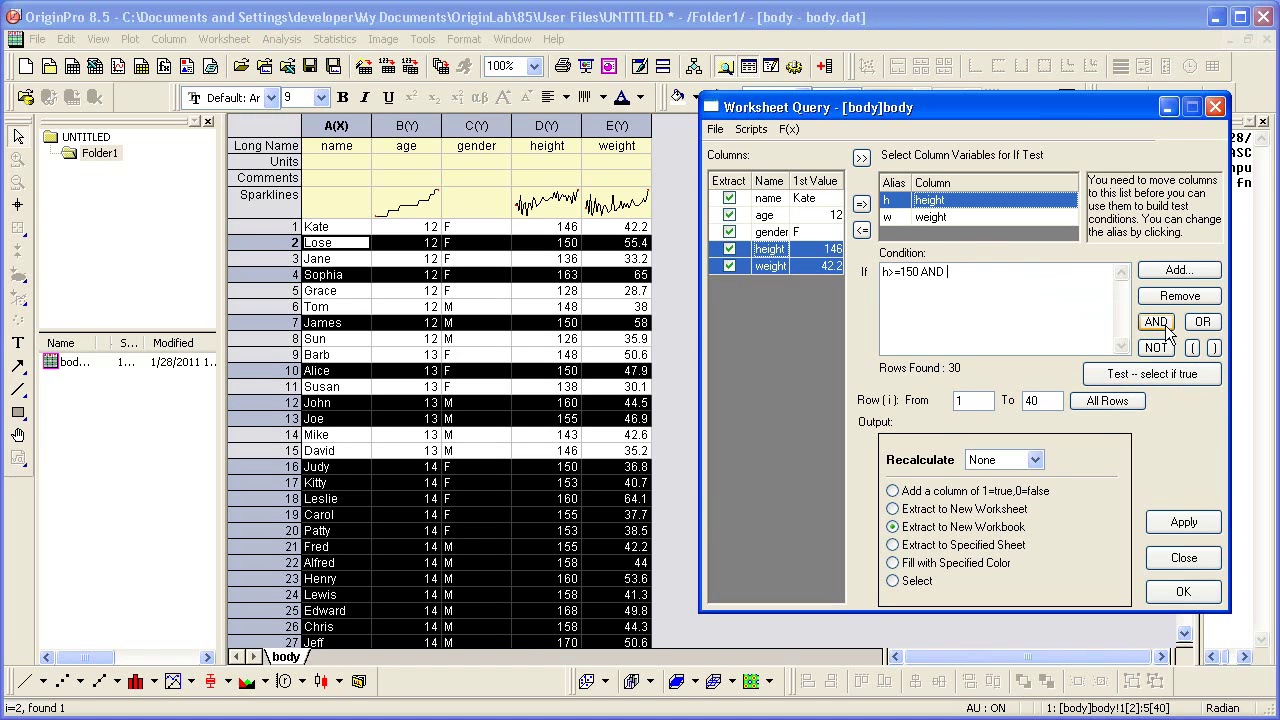
left_click(961, 216)
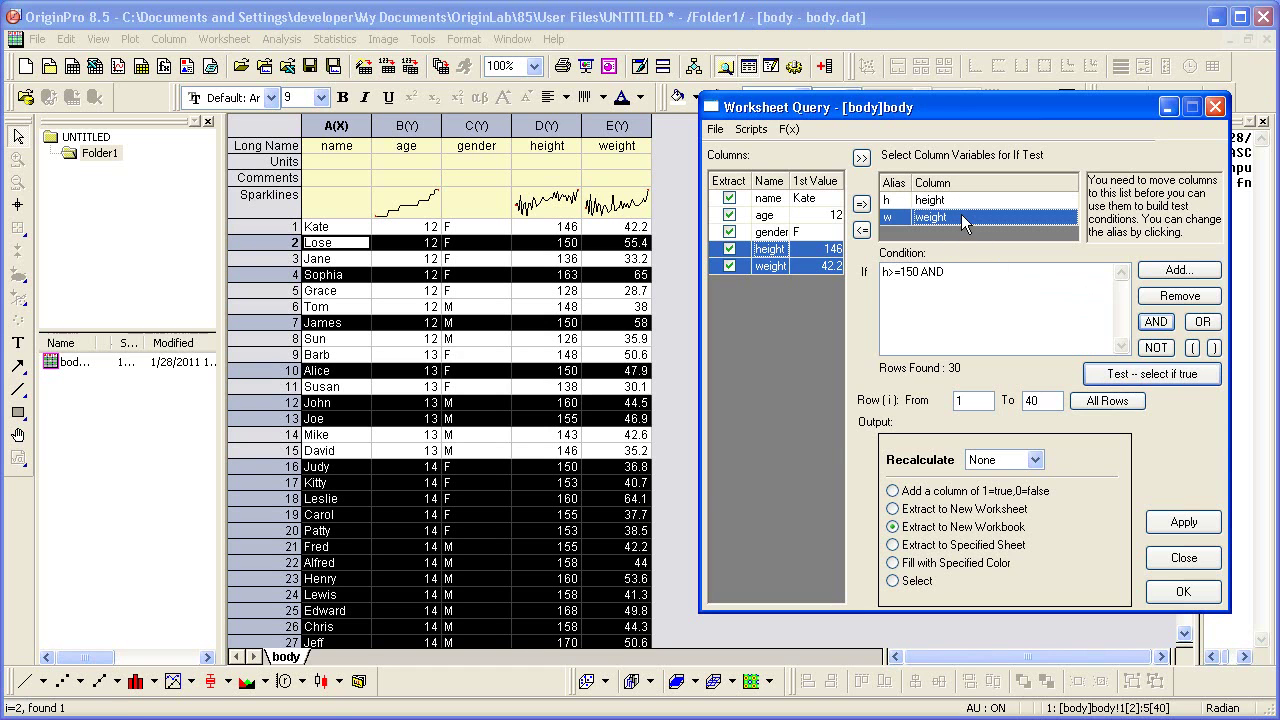
left_click(1179, 270)
double_click(946, 390)
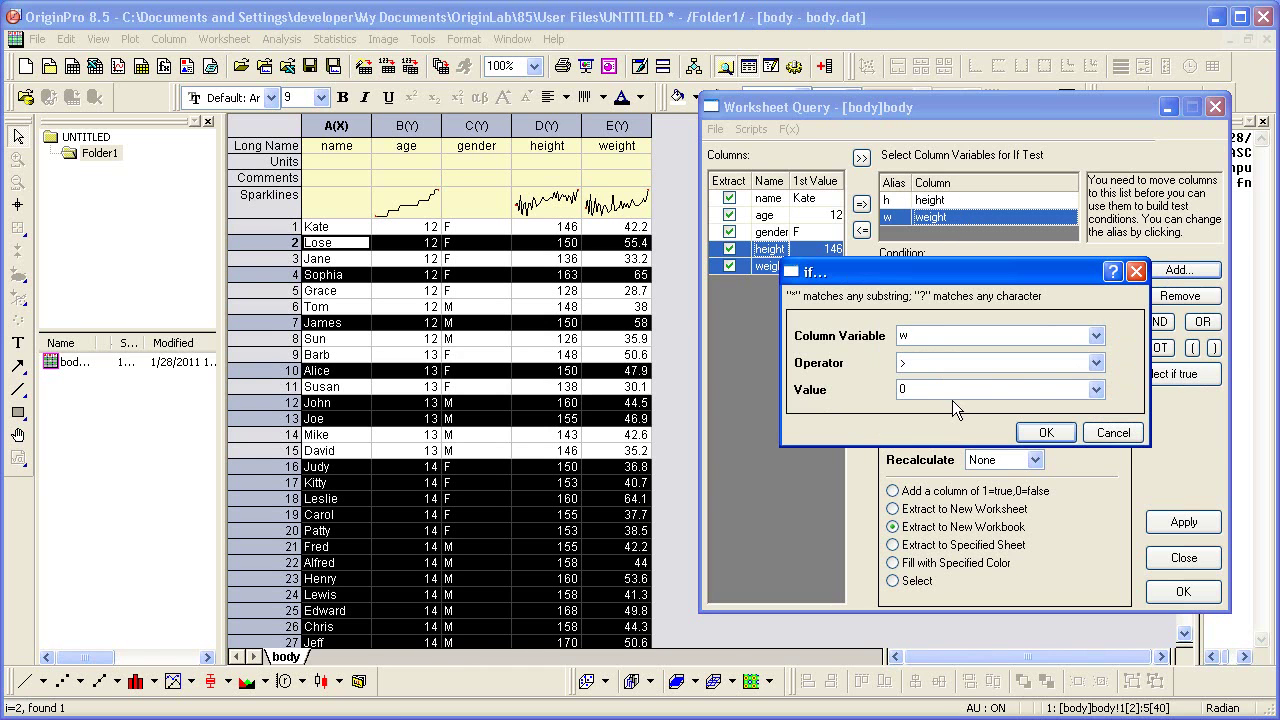
type("50")
left_click(1045, 432)
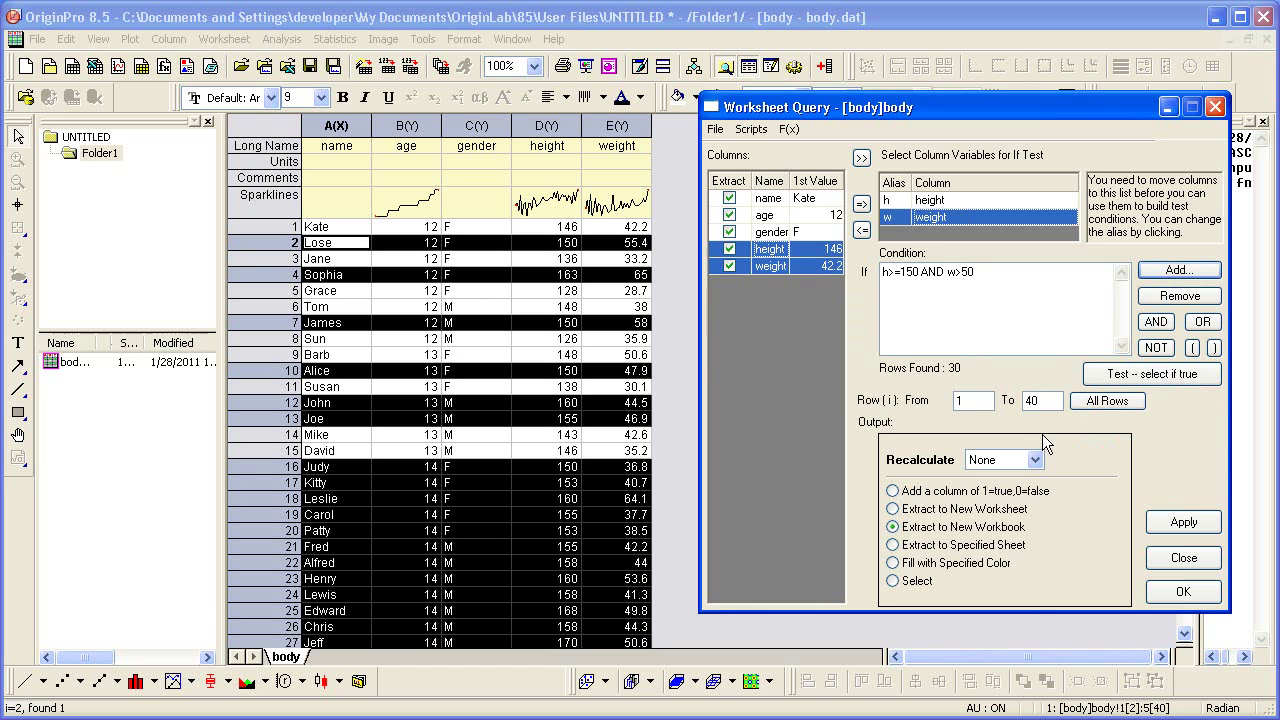
left_click(1175, 376)
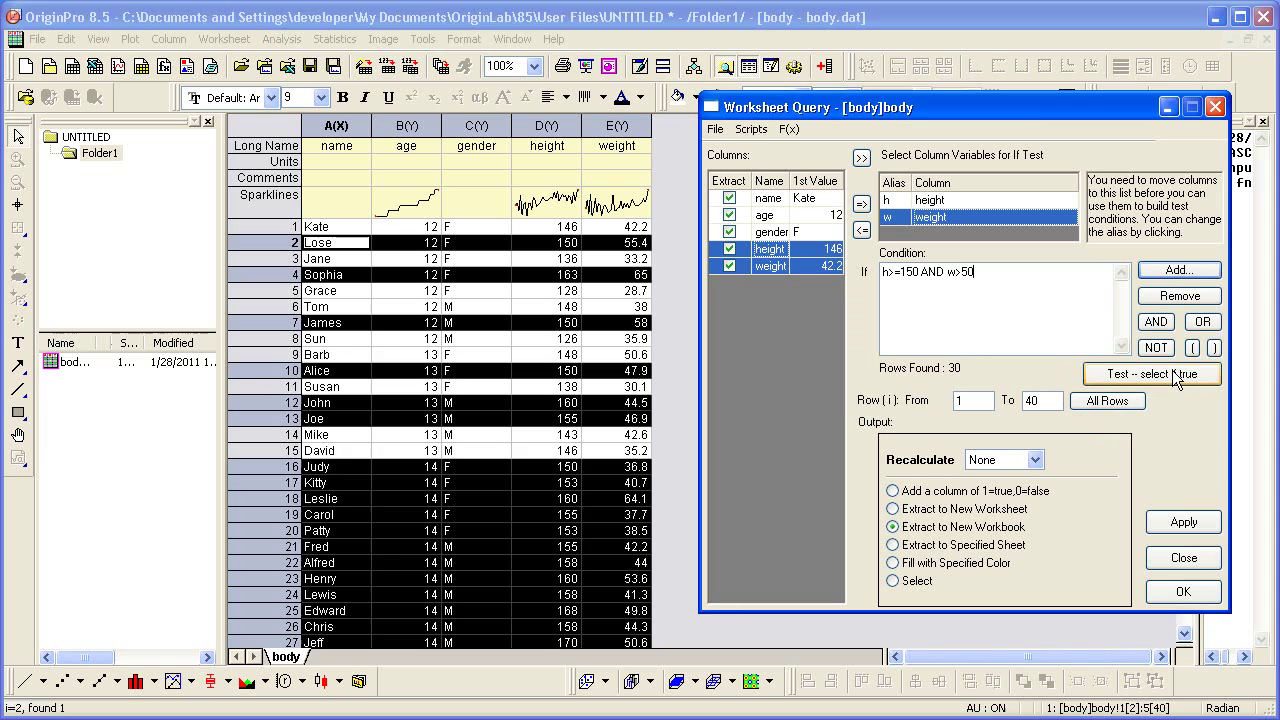
left_click(1175, 376)
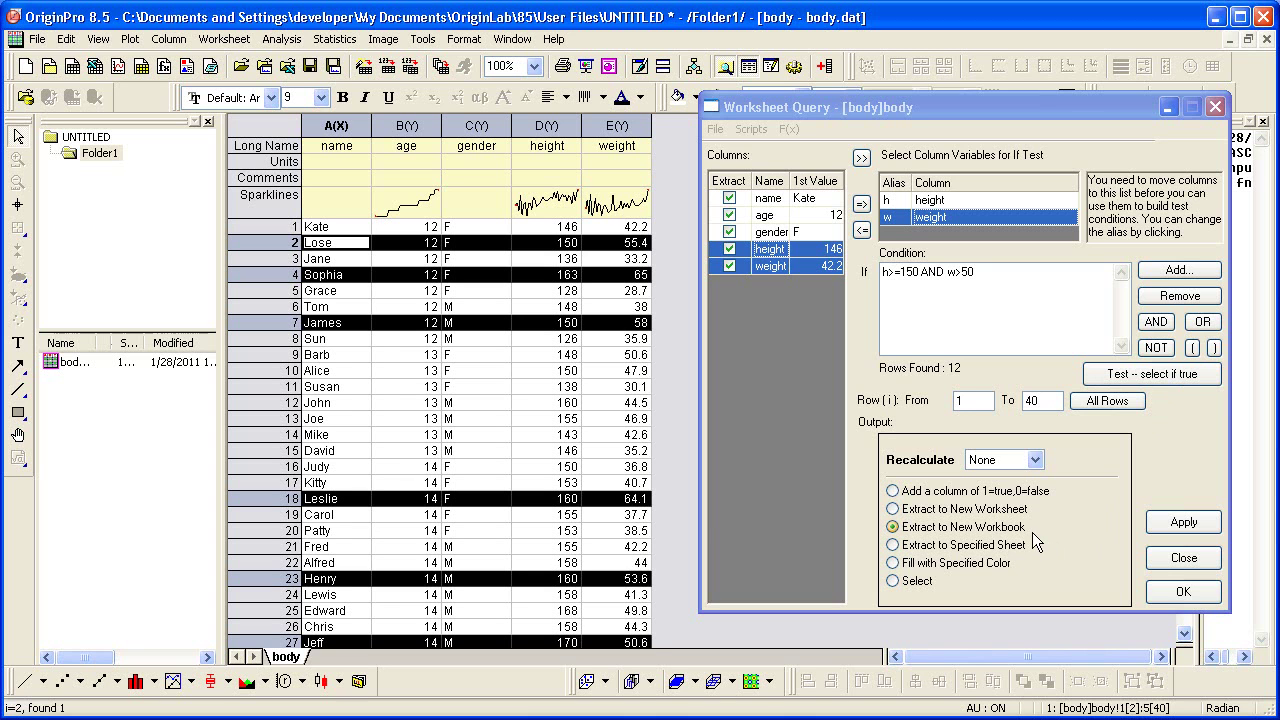
Extract the matching rows to new workbook Book1 and query it with age aliased as a.
left_click(1162, 592)
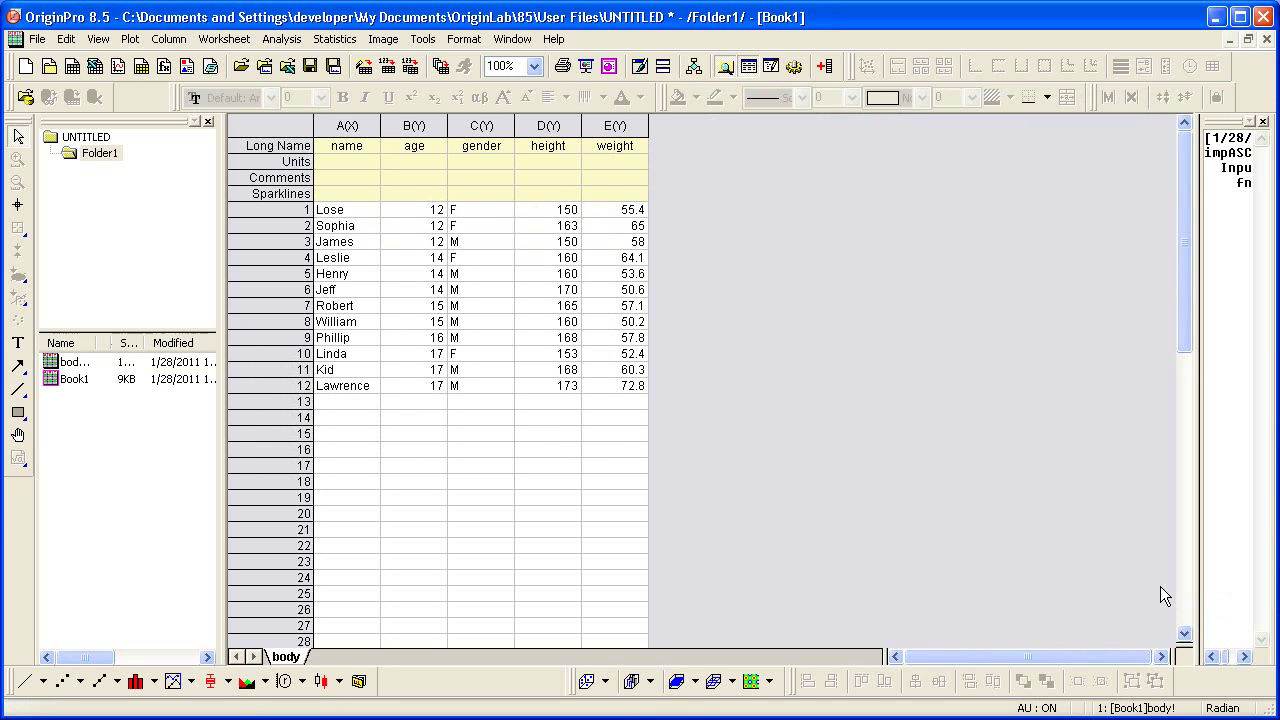
left_click(212, 40)
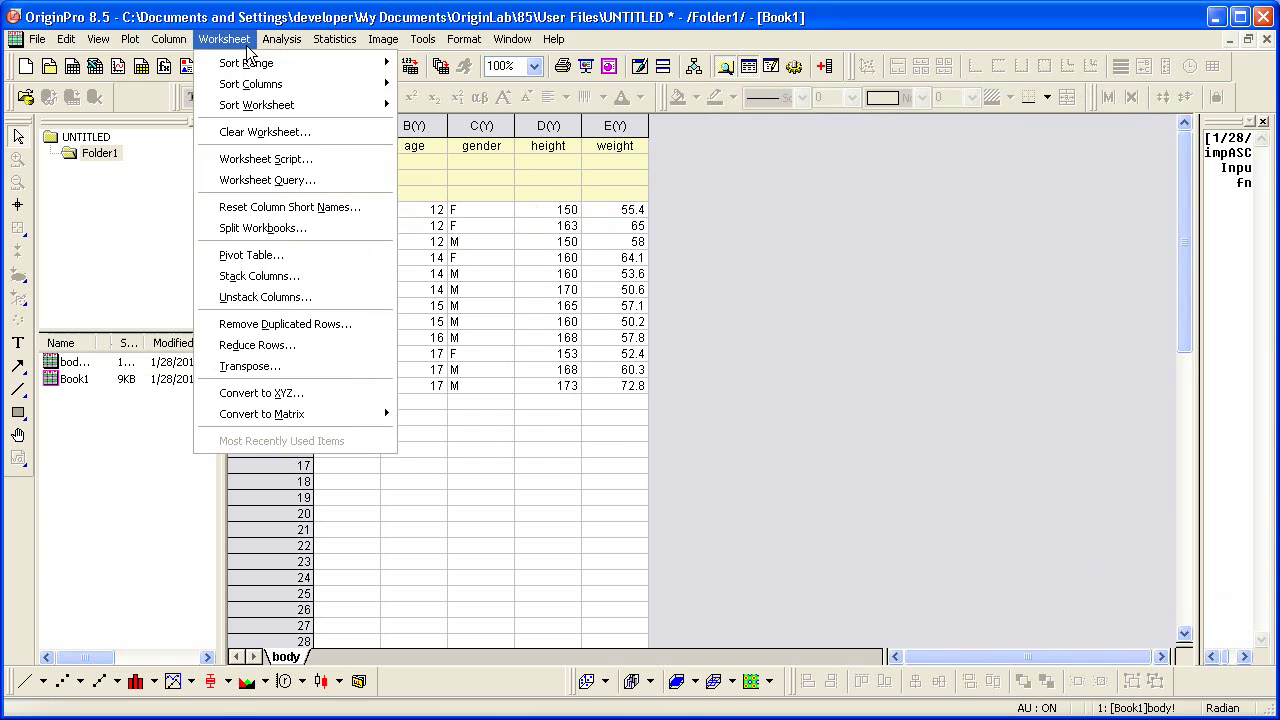
left_click(350, 179)
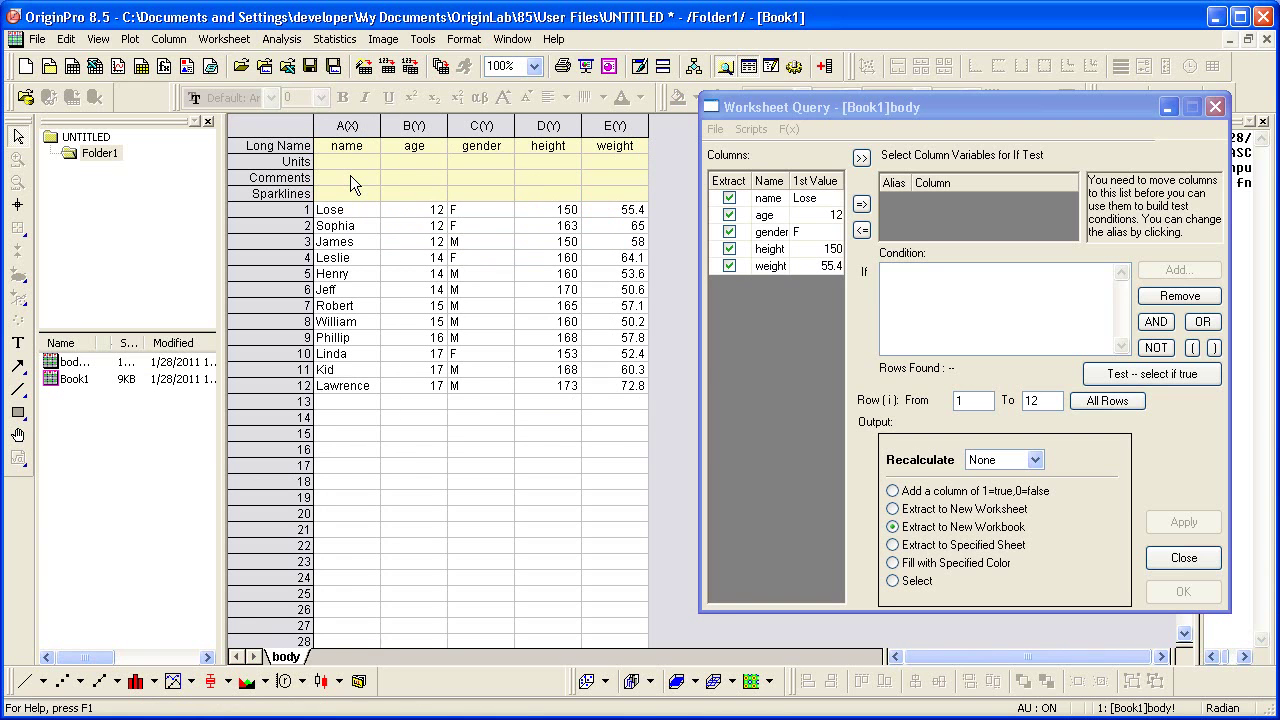
left_click(763, 216)
left_click(861, 204)
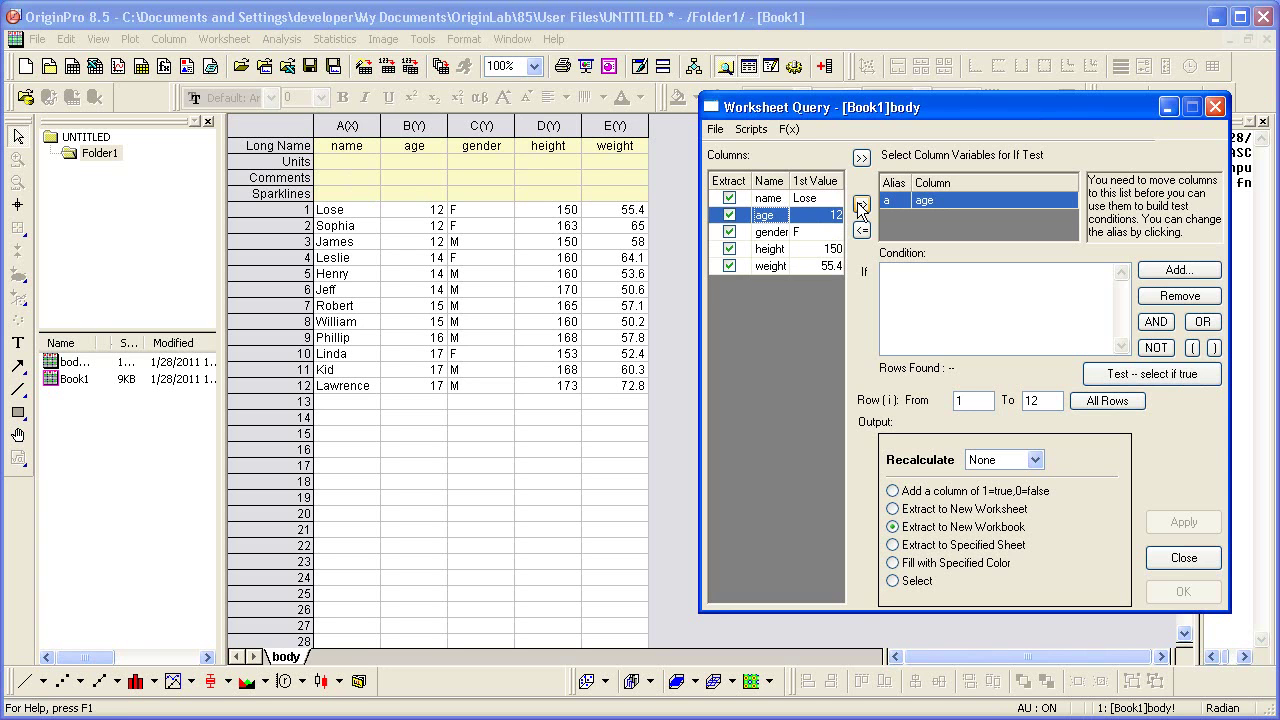
Add the condition a == 14, test it to find 3 rows, and close the query.
left_click(1170, 272)
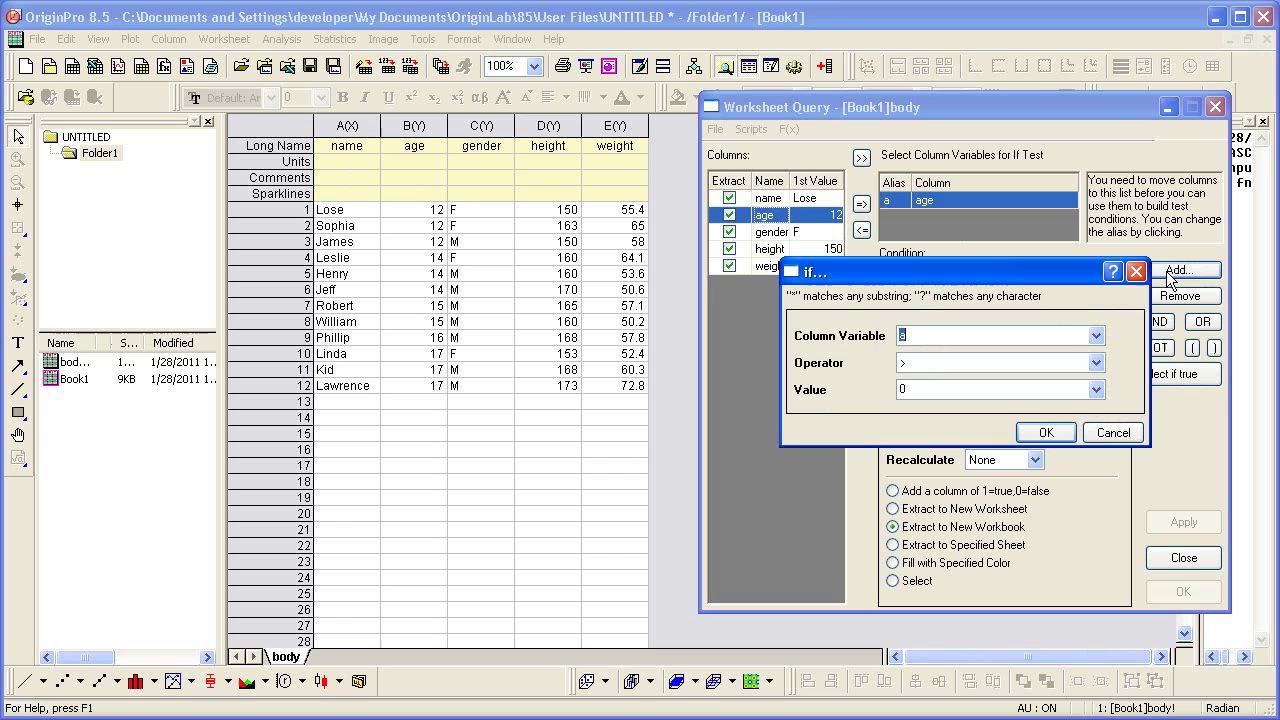
left_click(1096, 363)
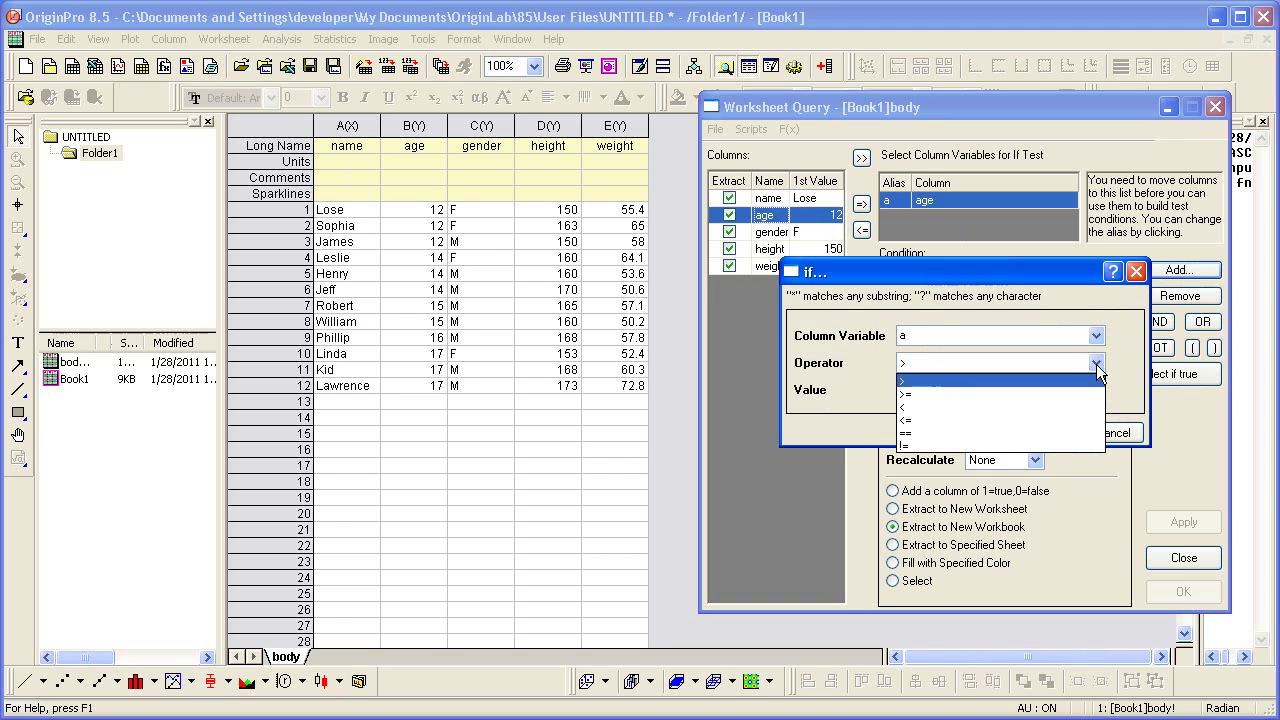
left_click(1090, 433)
double_click(933, 391)
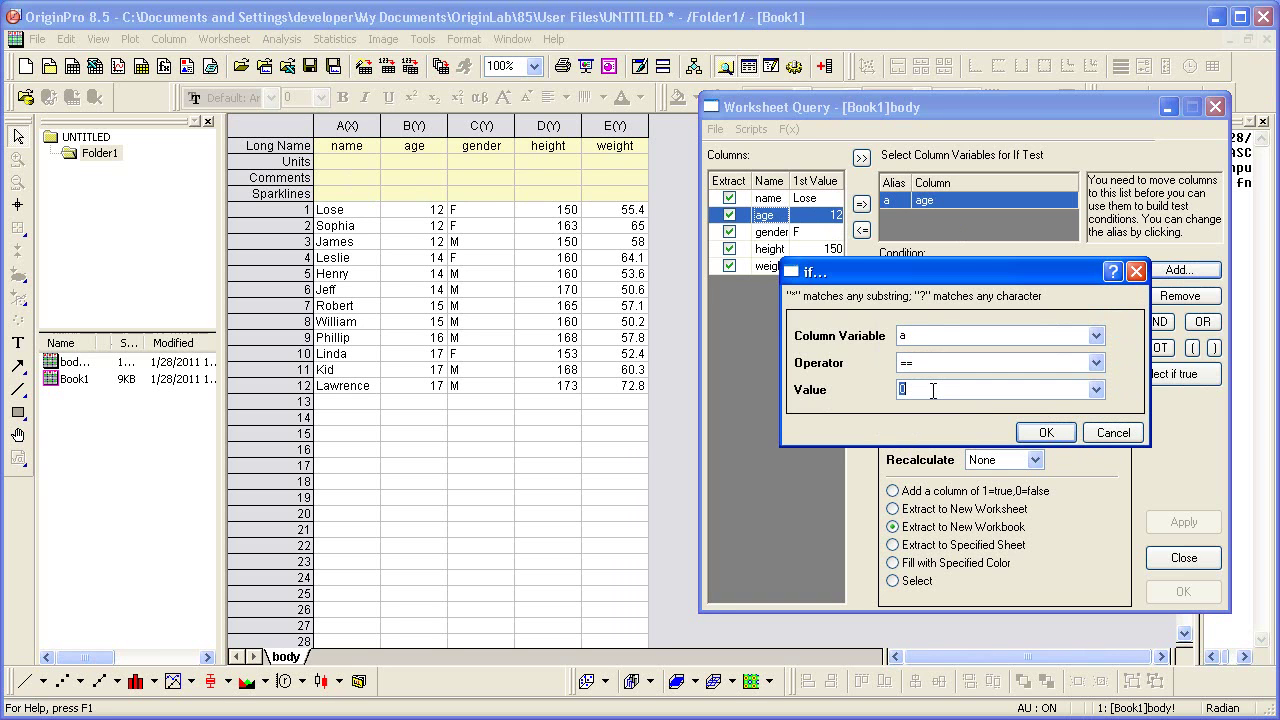
type("14")
left_click(1043, 433)
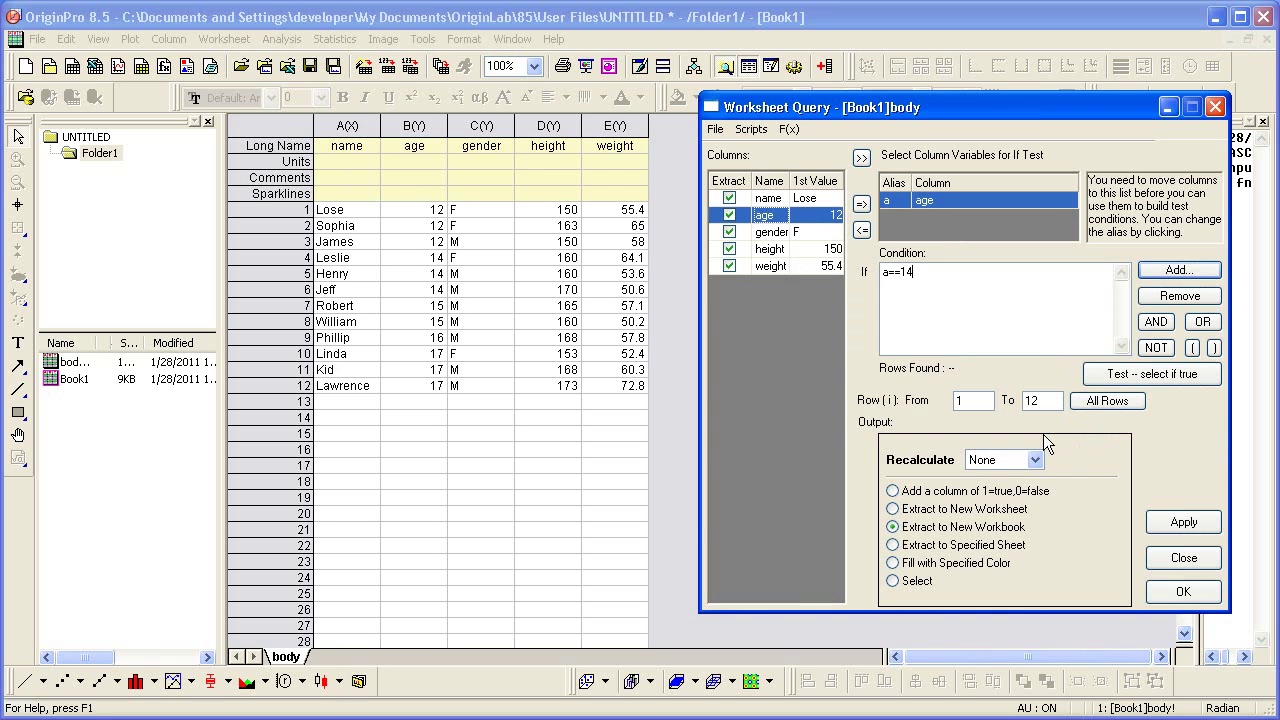
left_click(1150, 373)
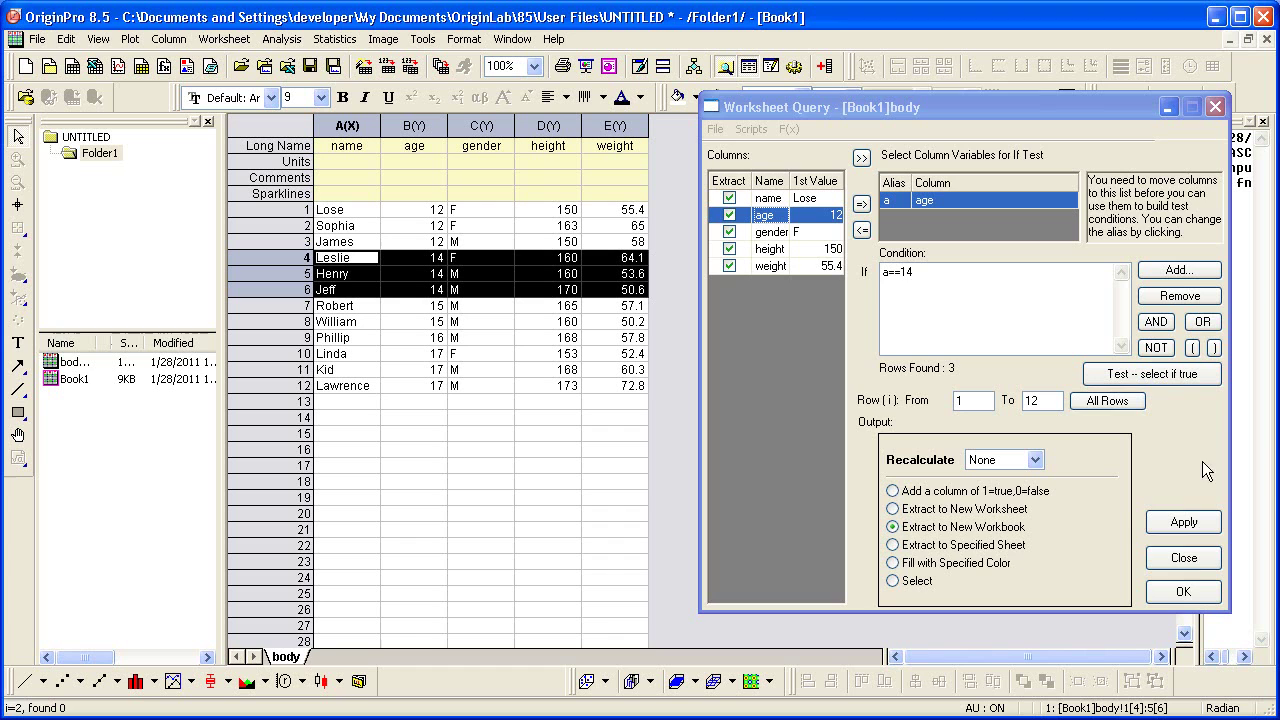
left_click(1184, 558)
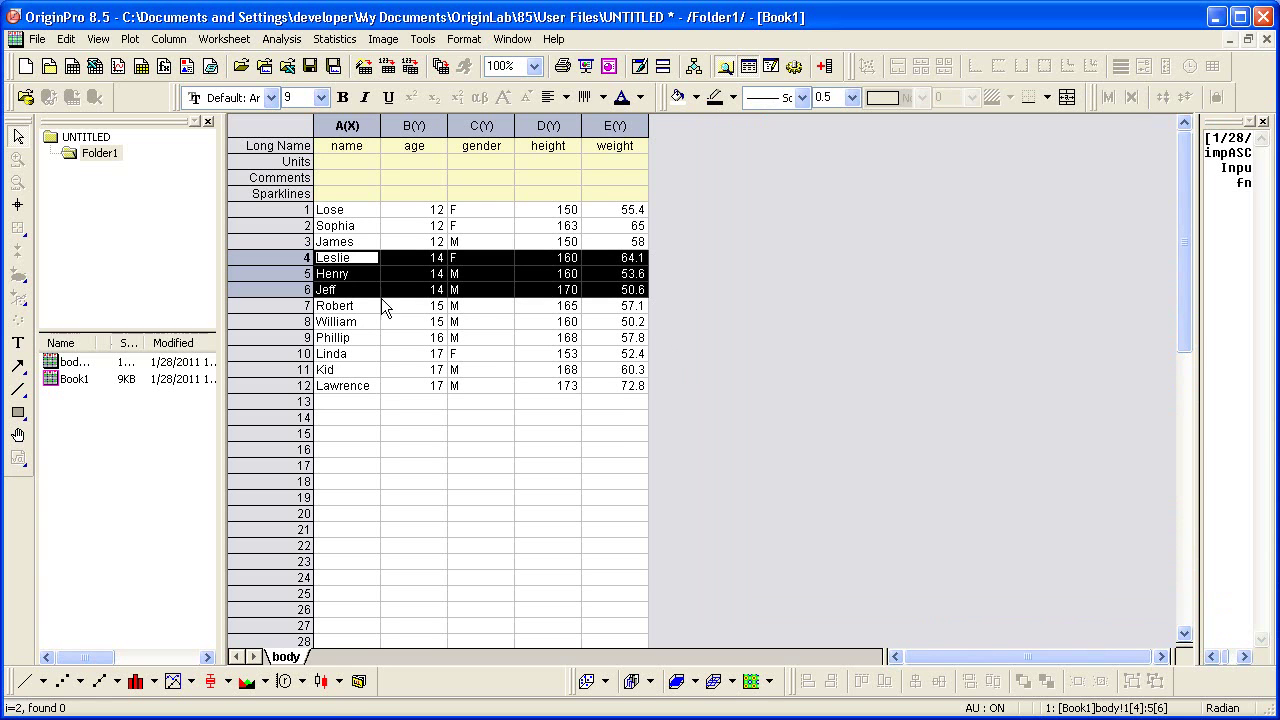
Delete the selected age-14 rows 4–6 from Book1.
right_click(300, 270)
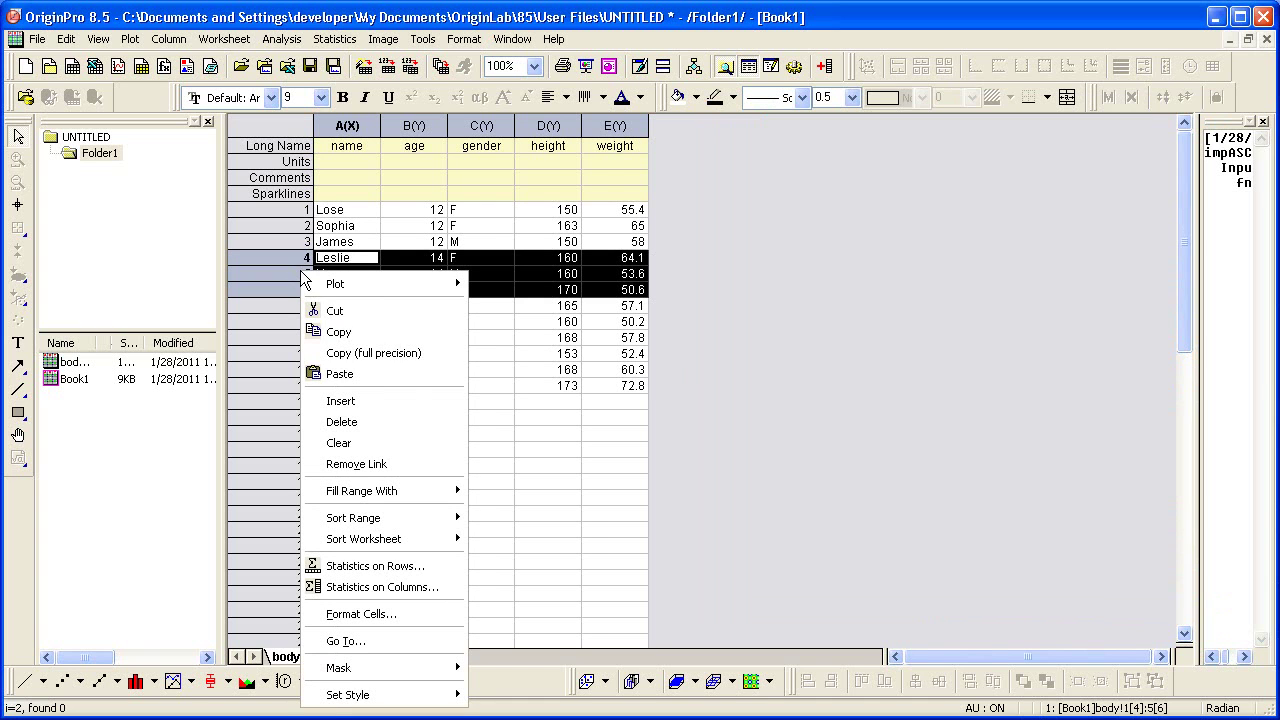
left_click(446, 424)
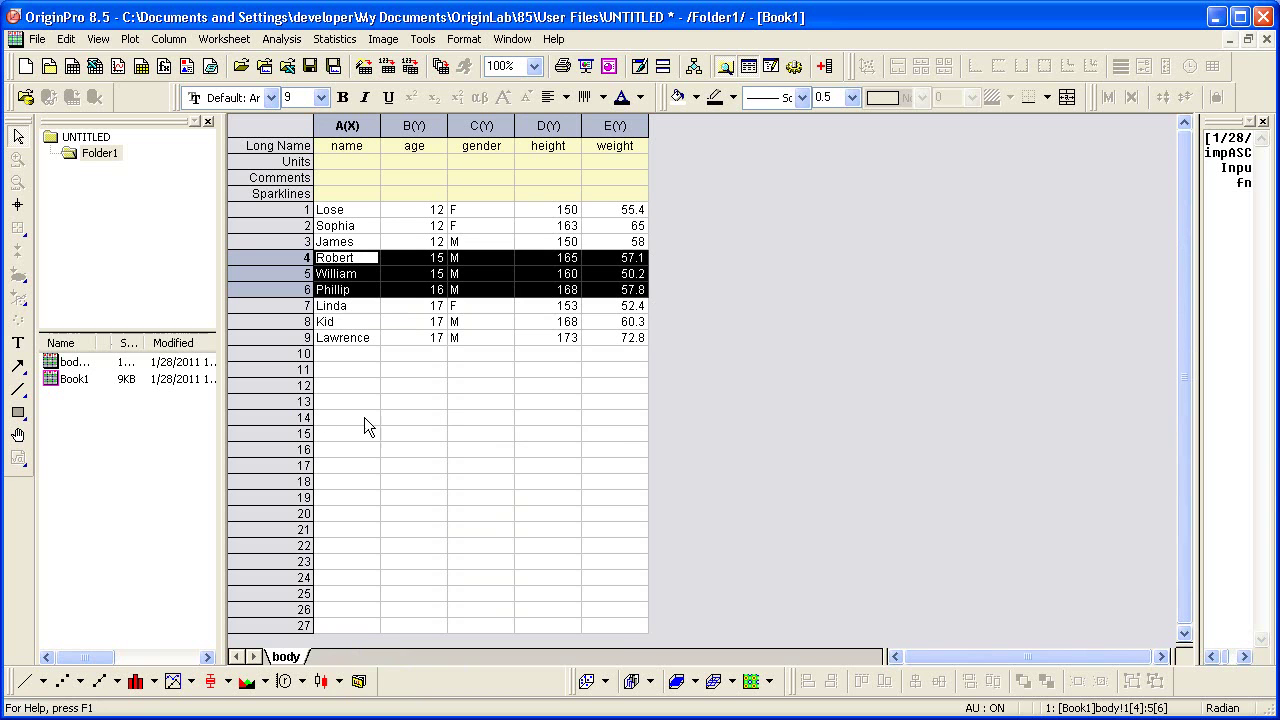
In the body workbook's Worksheet Query, append AND and alias age as a.
double_click(83, 365)
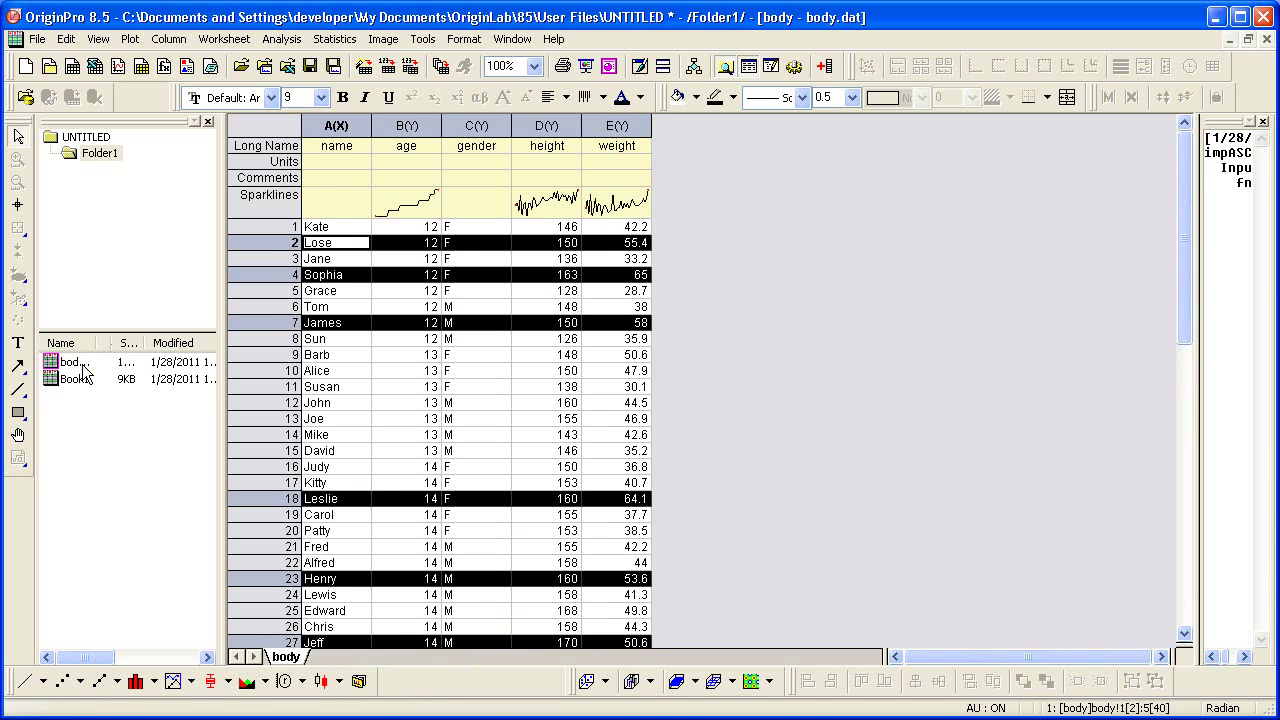
left_click(224, 39)
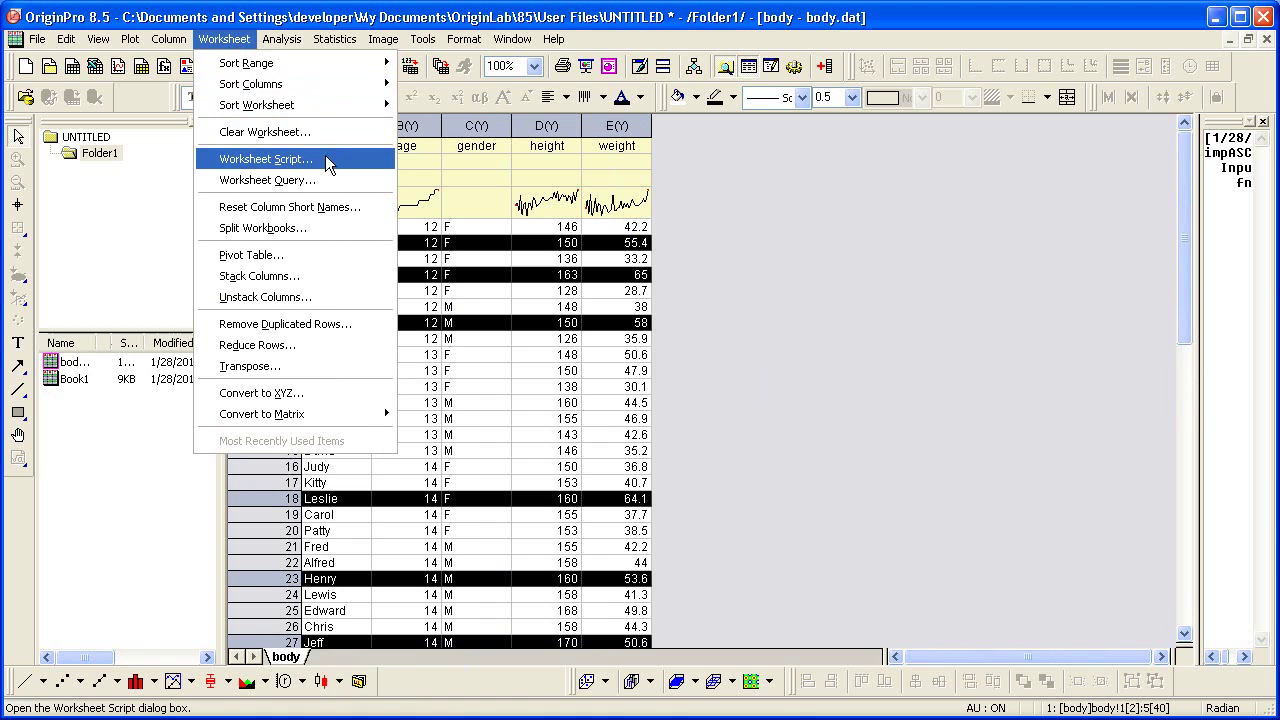
left_click(374, 186)
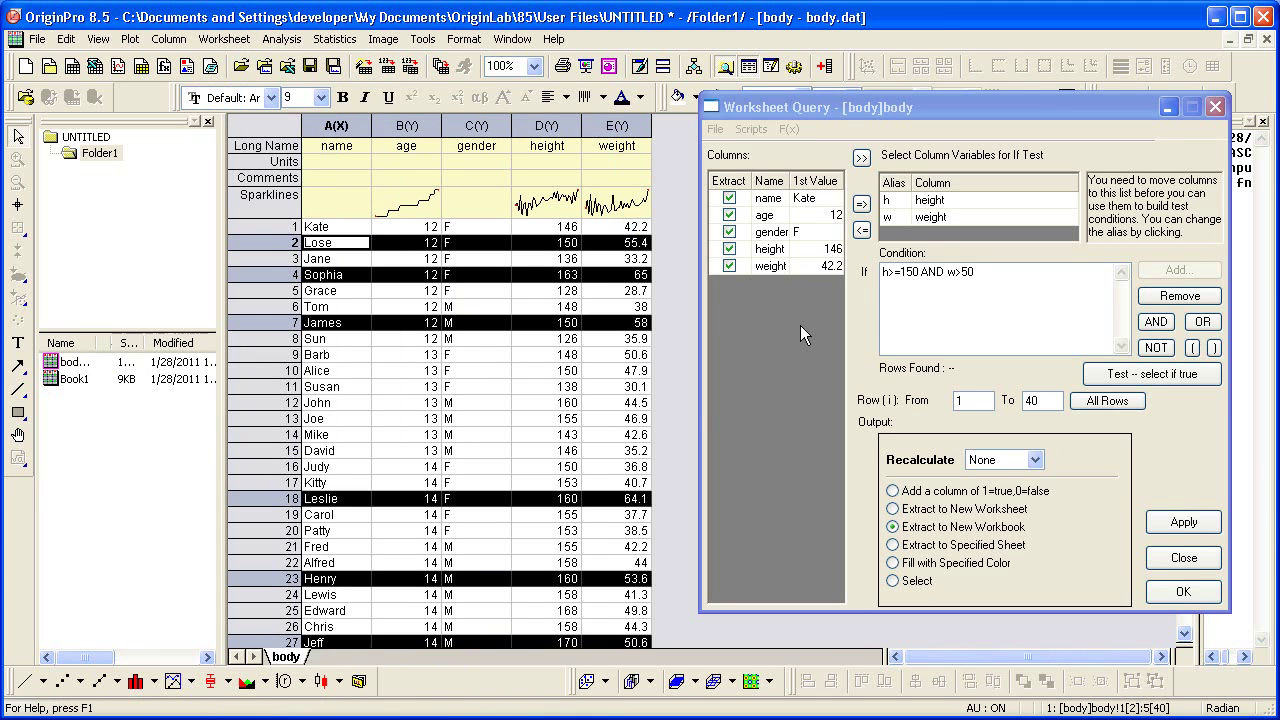
left_click(1161, 327)
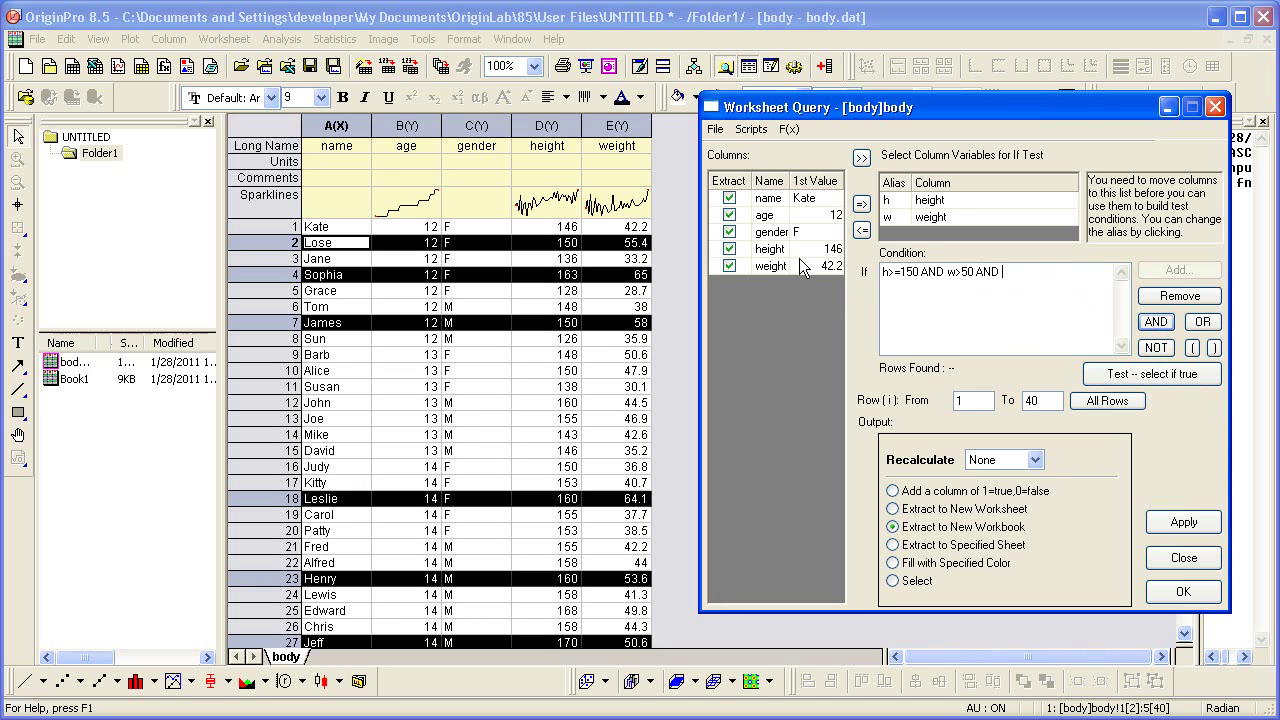
left_click(784, 219)
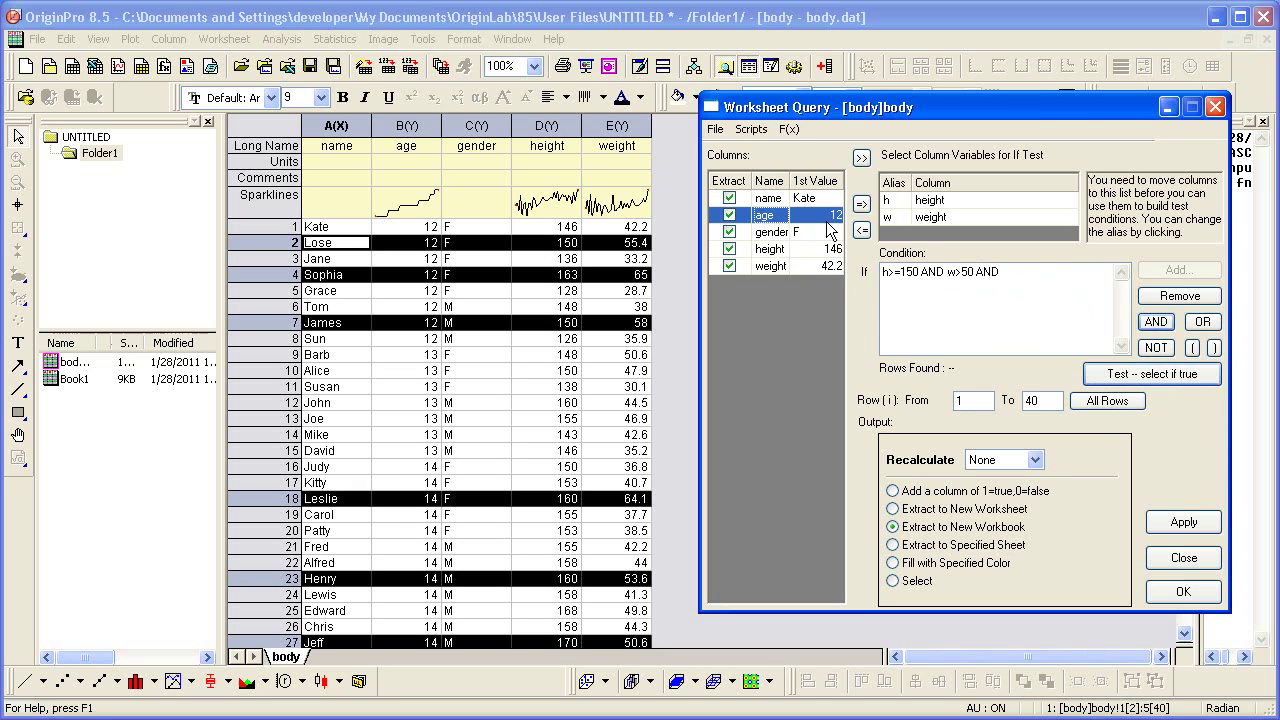
left_click(861, 203)
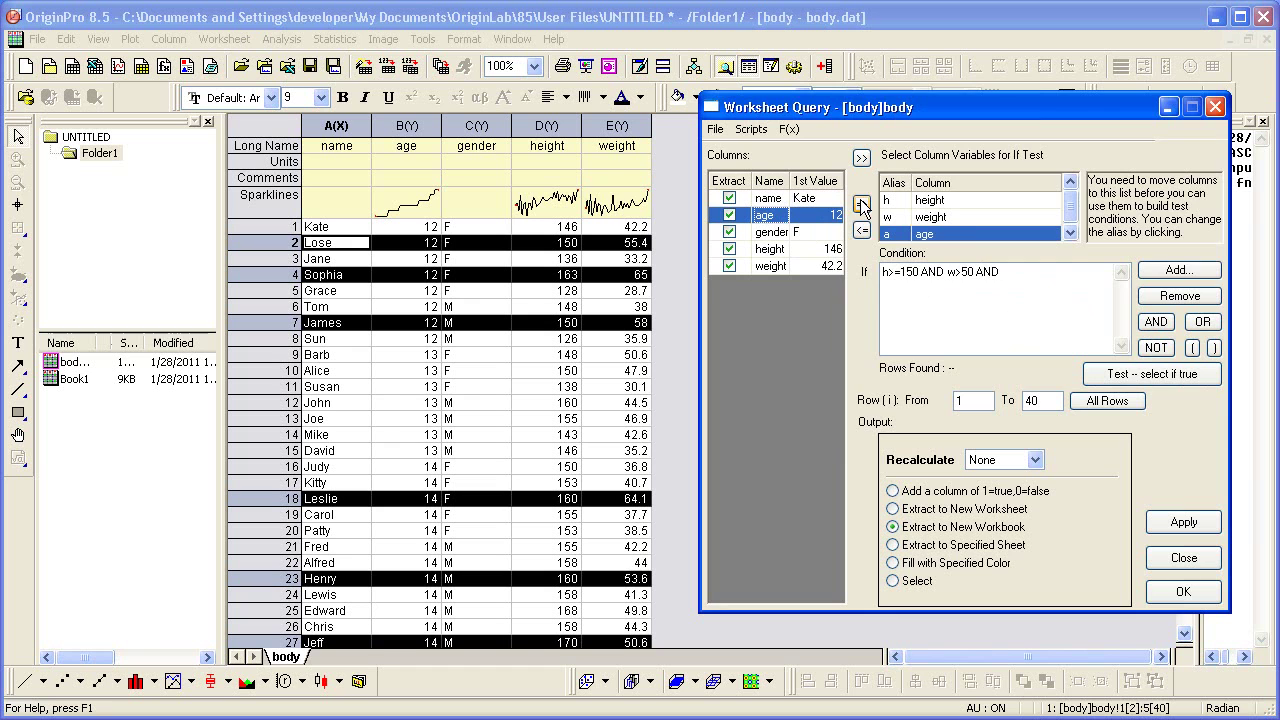
Add a != 14 and extract the matching 9 rows into new workbook Book2.
left_click(1176, 270)
left_click(1097, 363)
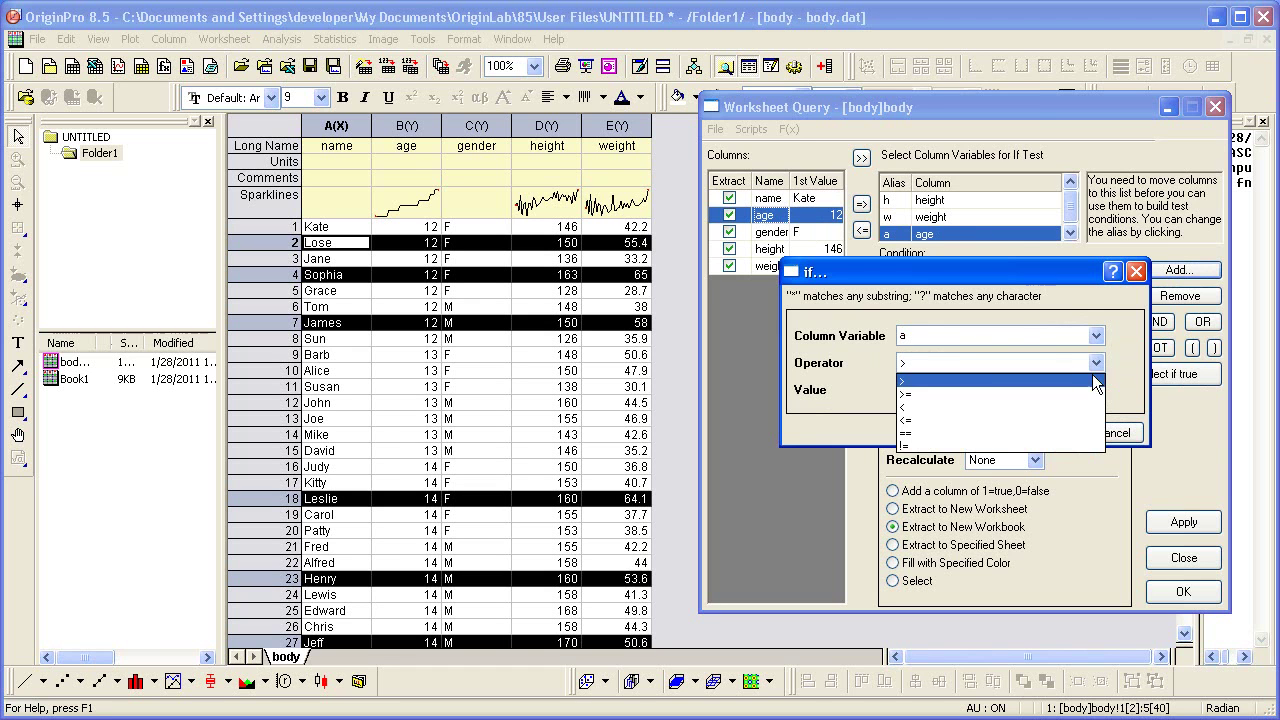
left_click(1072, 441)
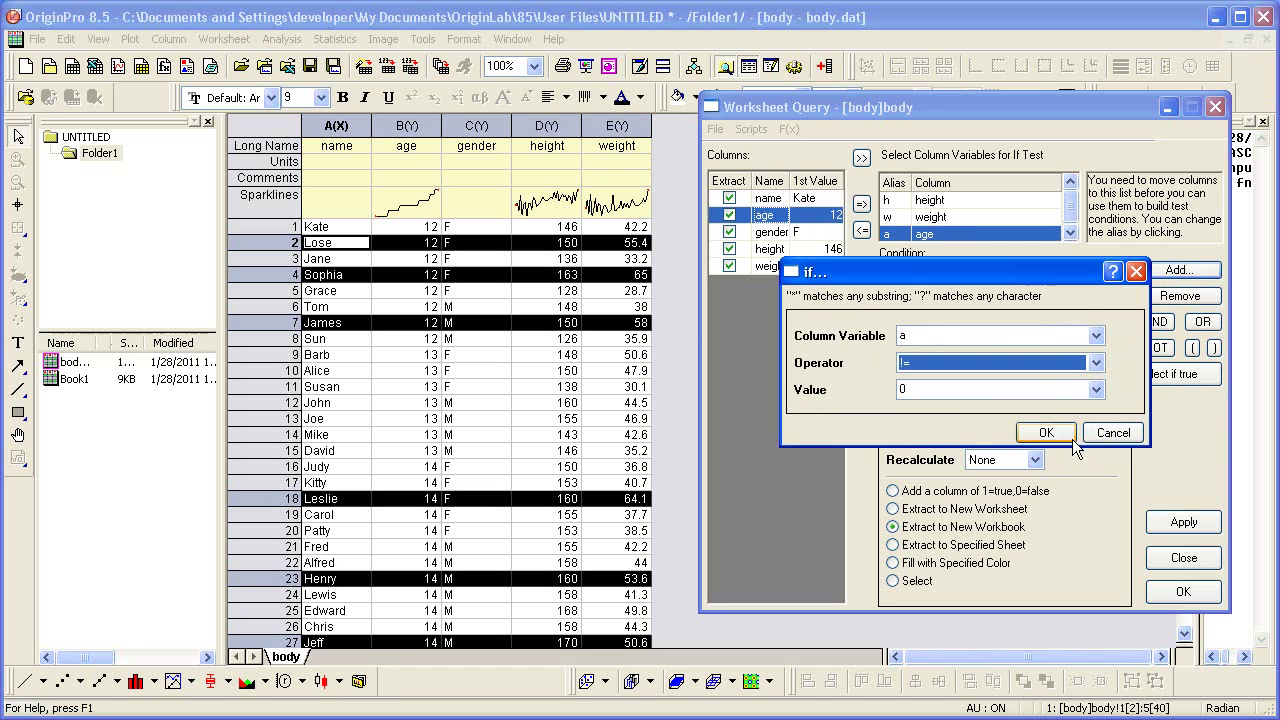
double_click(928, 390)
type("14")
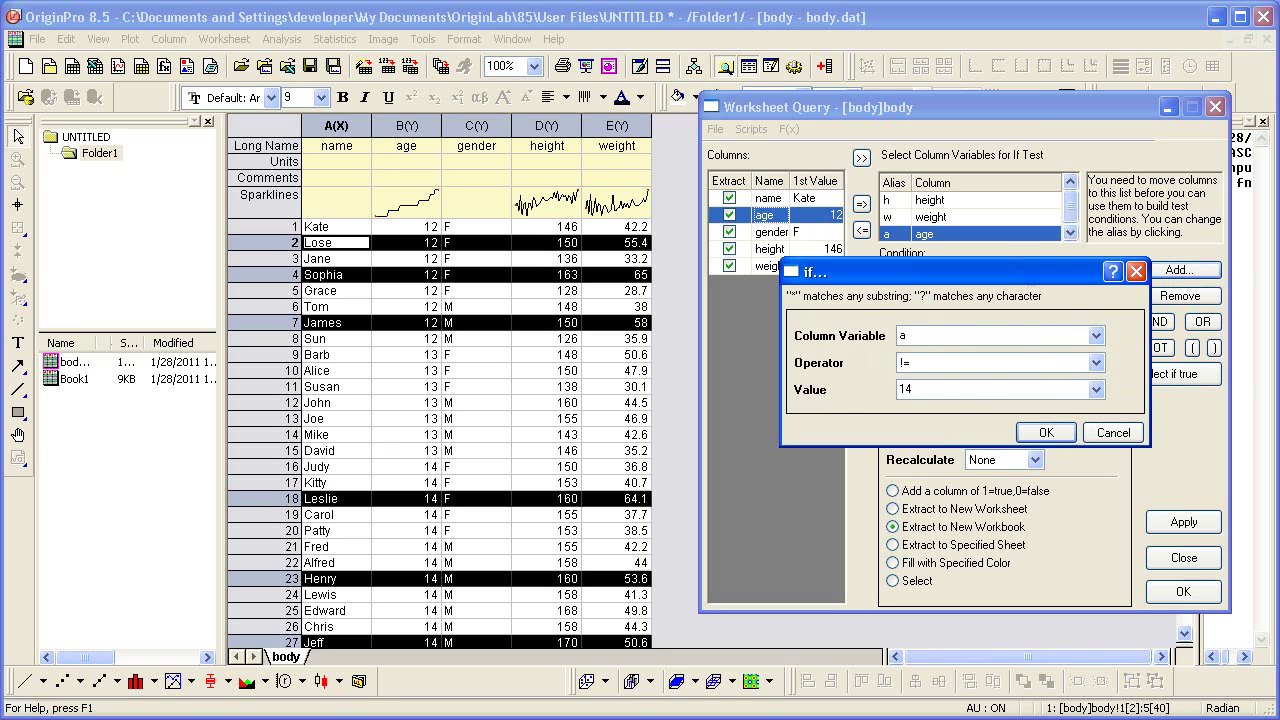
left_click(1031, 436)
left_click(1180, 592)
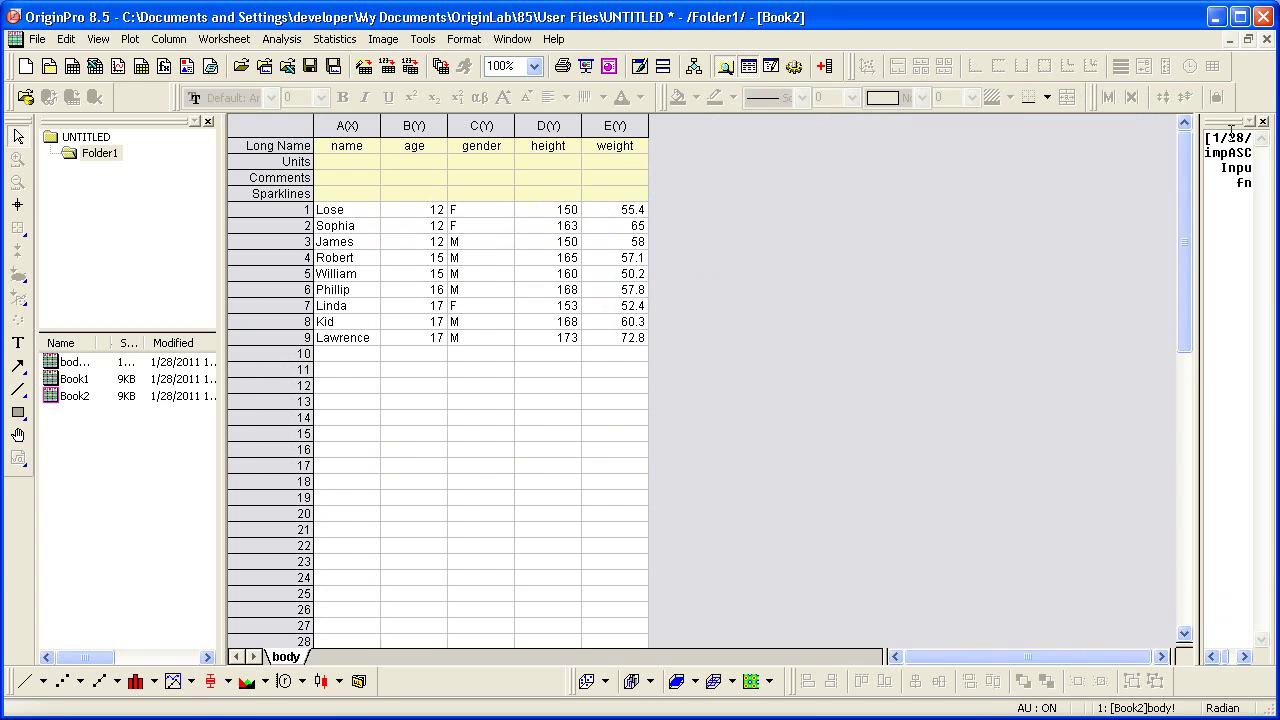
Arrange Book2 and Book1 side by side to compare, then maximize Book1.
left_click(1248, 40)
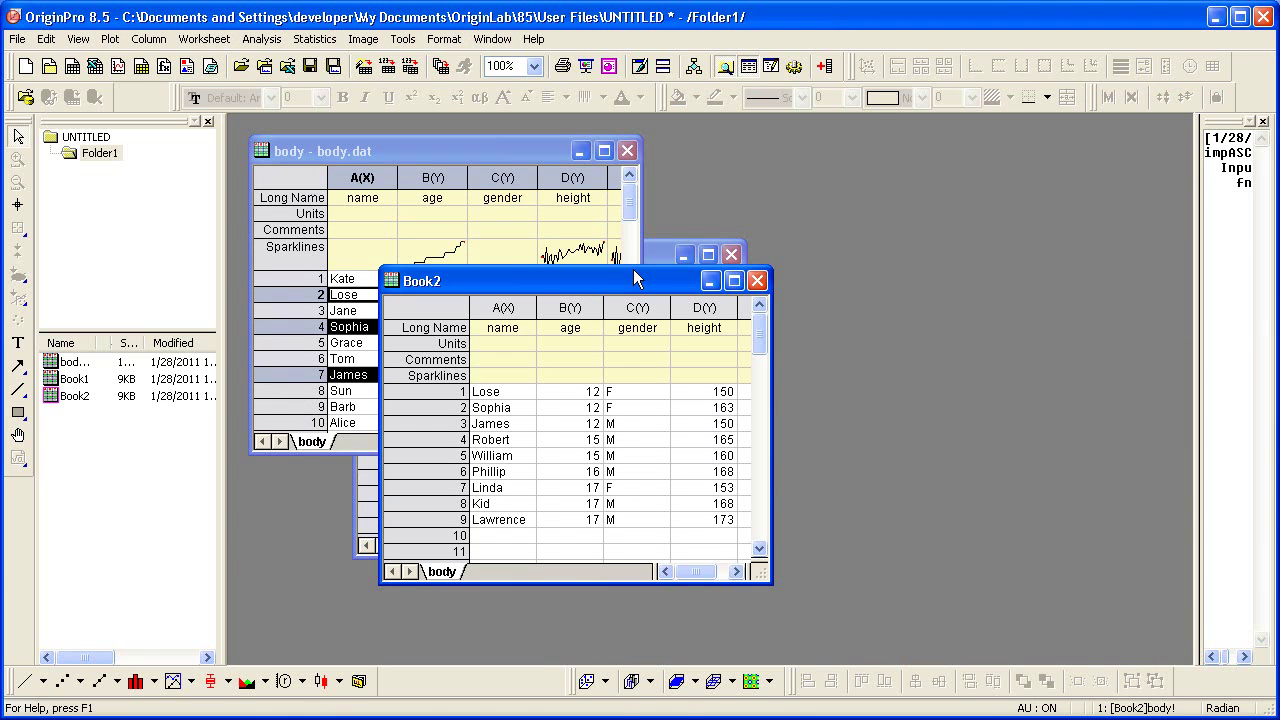
left_click_drag(595, 281, 830, 232)
left_click(73, 379)
double_click(73, 379)
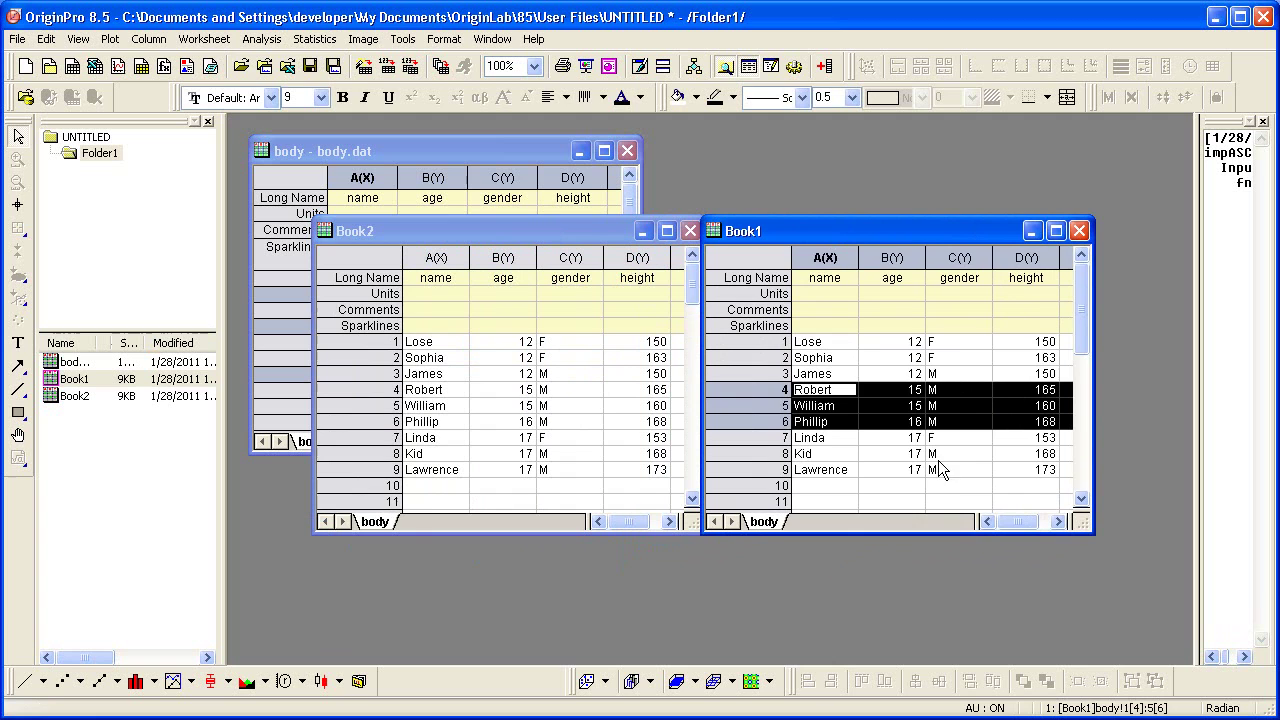
left_click(718, 259)
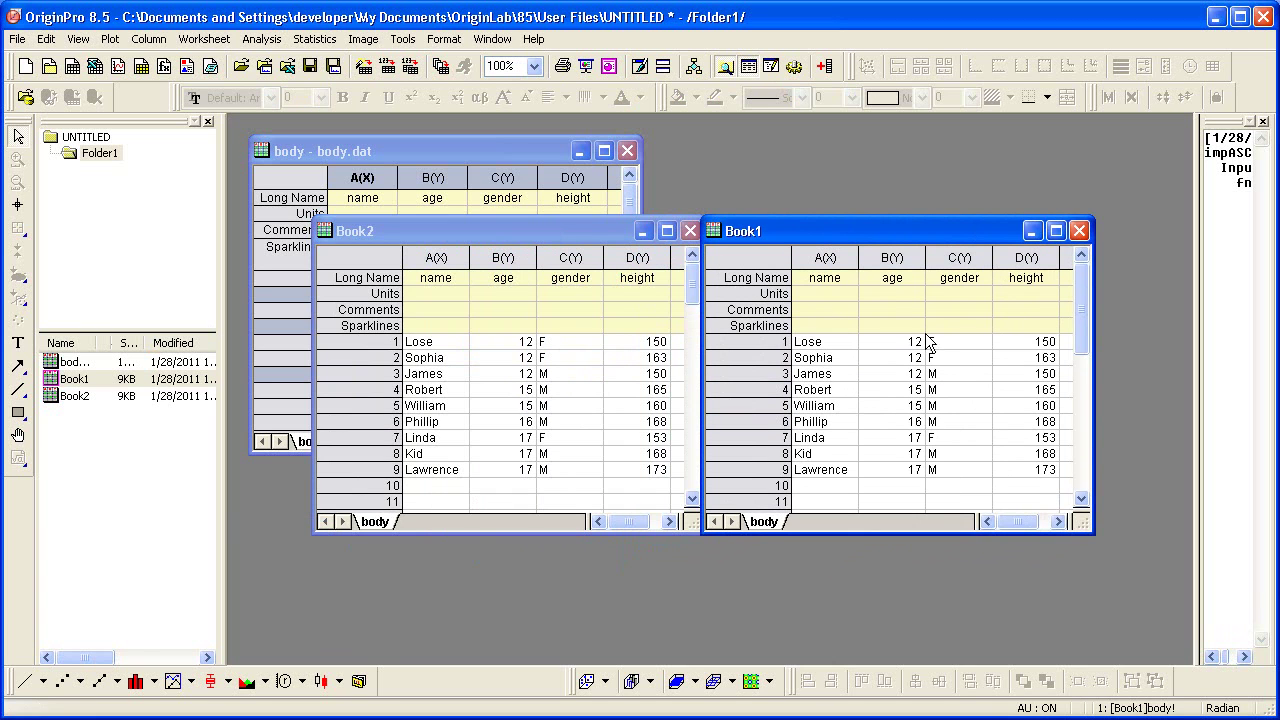
double_click(865, 234)
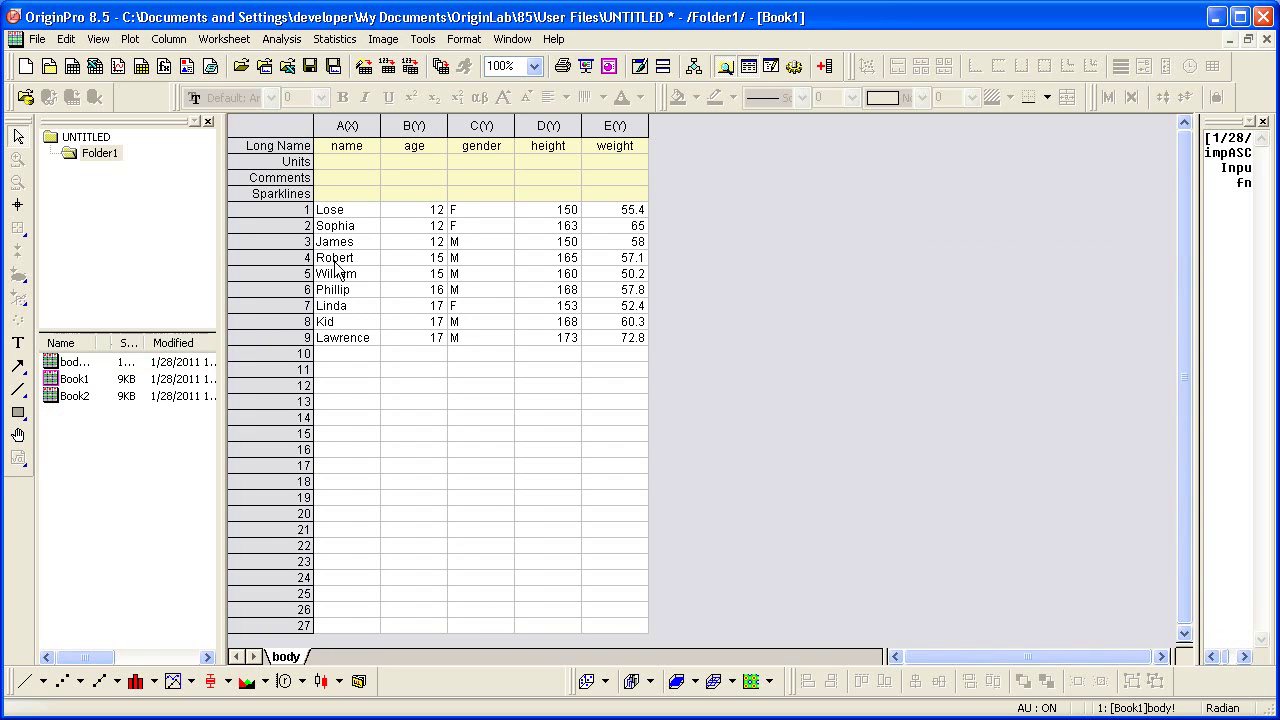
Query Book1 with gender aliased as g and erase the old a==14 condition.
left_click(243, 40)
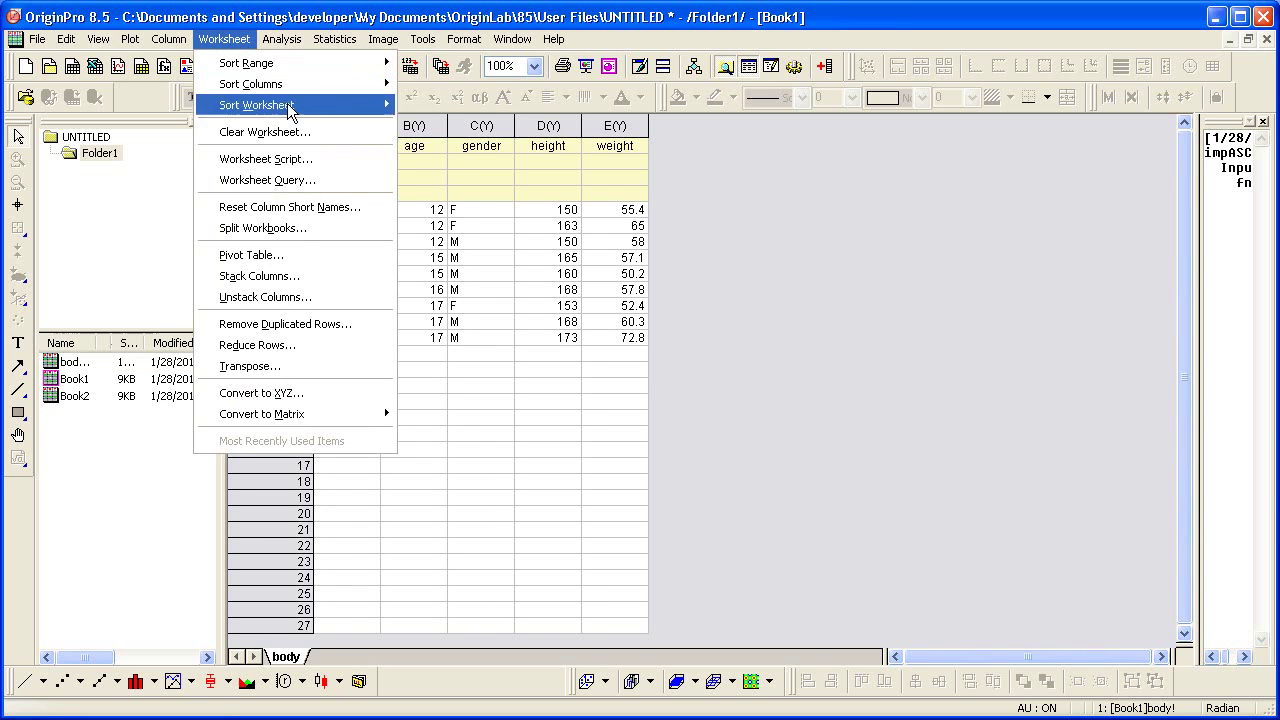
left_click(356, 182)
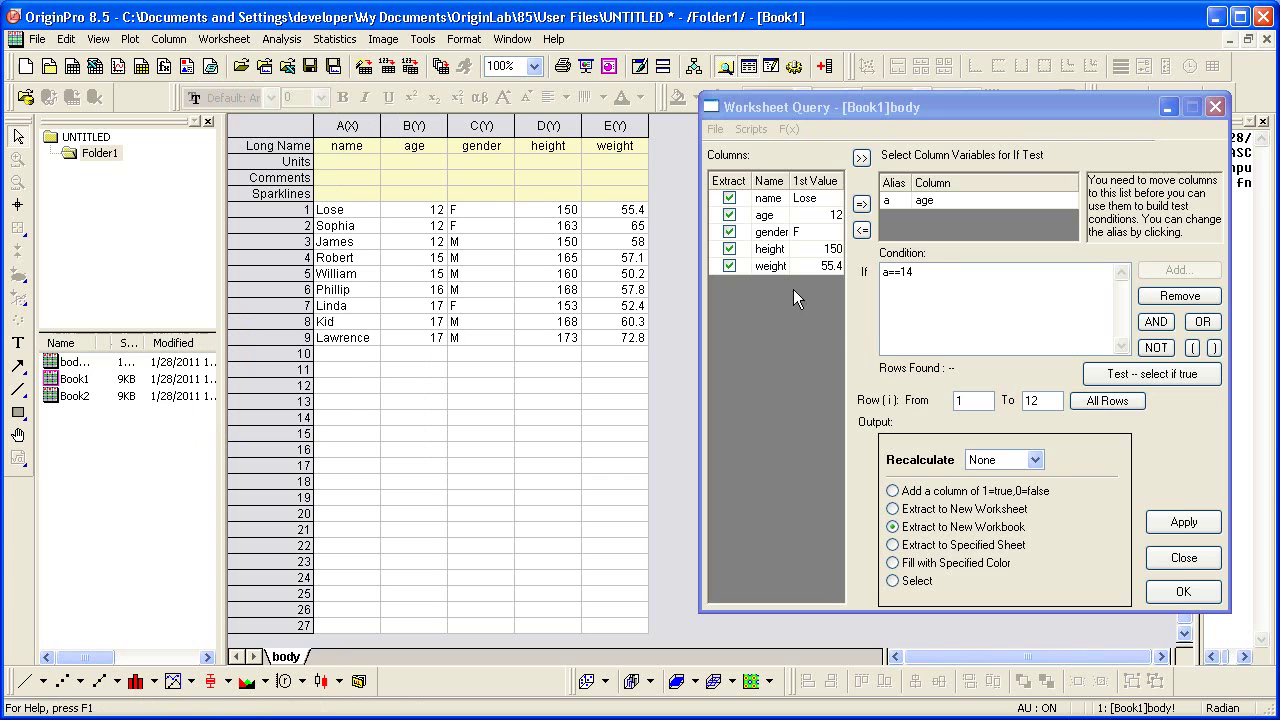
left_click(786, 235)
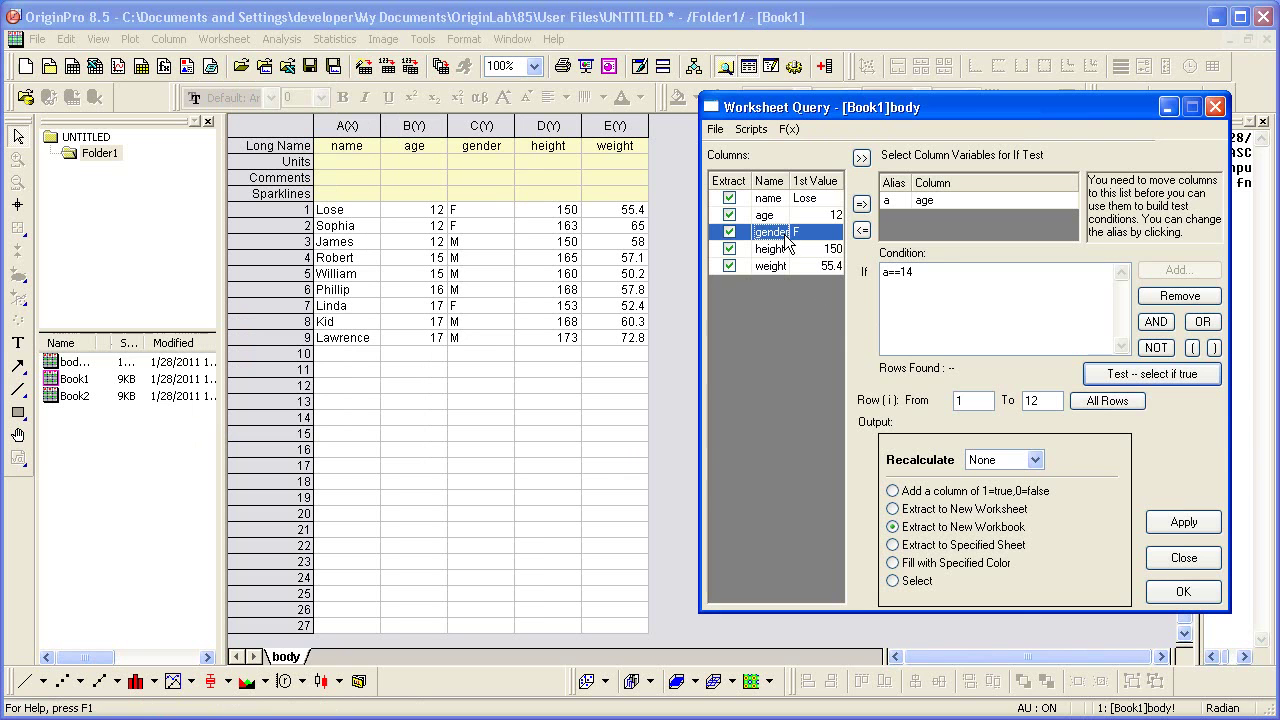
left_click(861, 204)
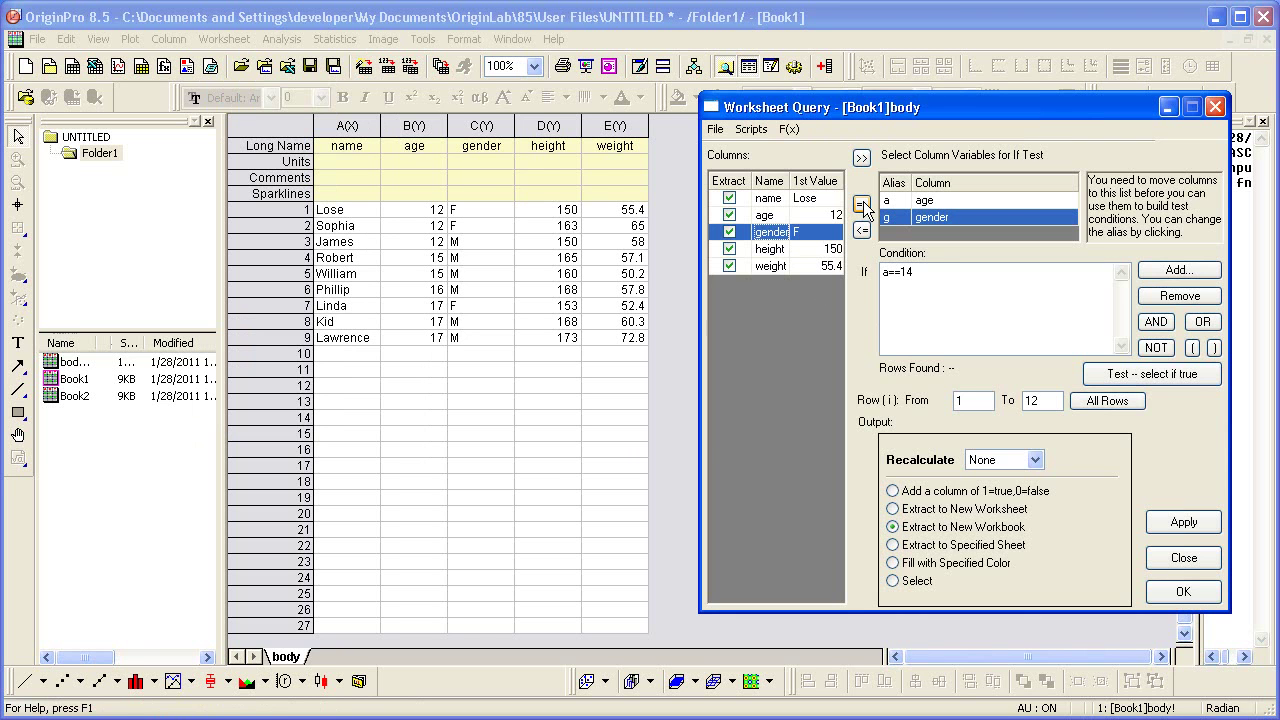
left_click(934, 272)
key("BackSpace")
key("BackSpace")
key("BackSpace")
key("BackSpace")
key("BackSpace")
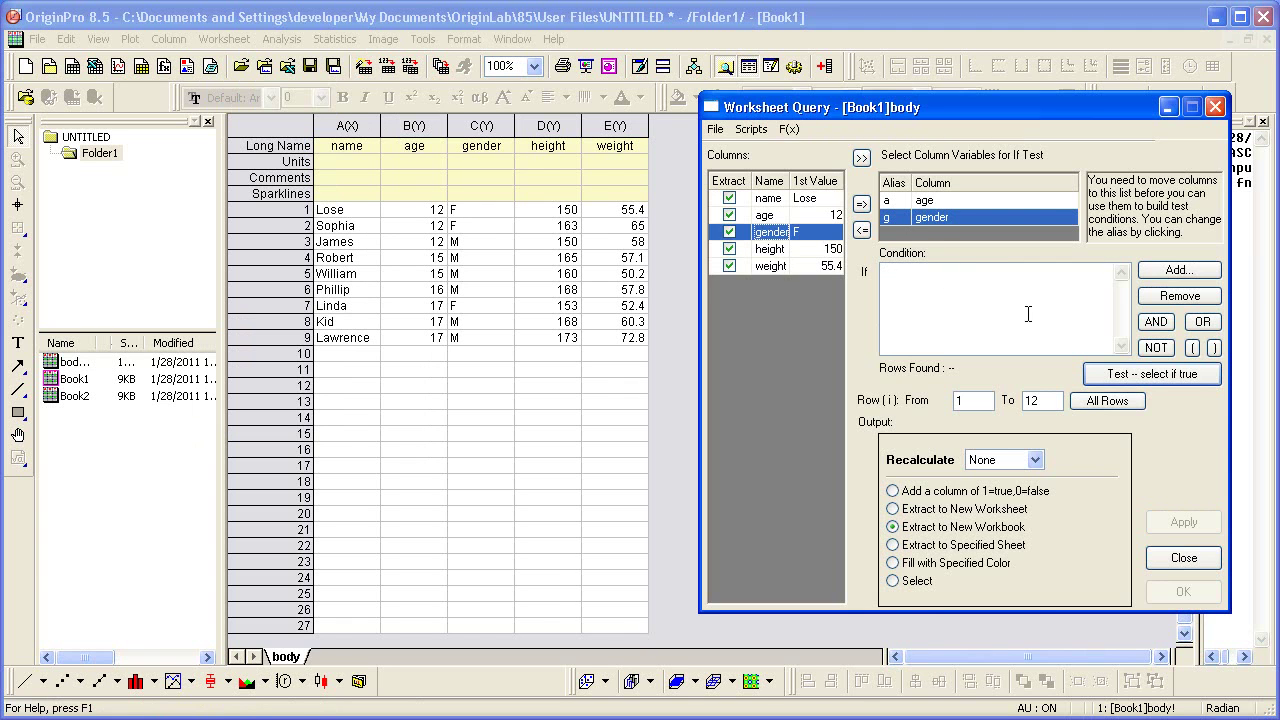
Build the condition g == "F".
left_click(1180, 270)
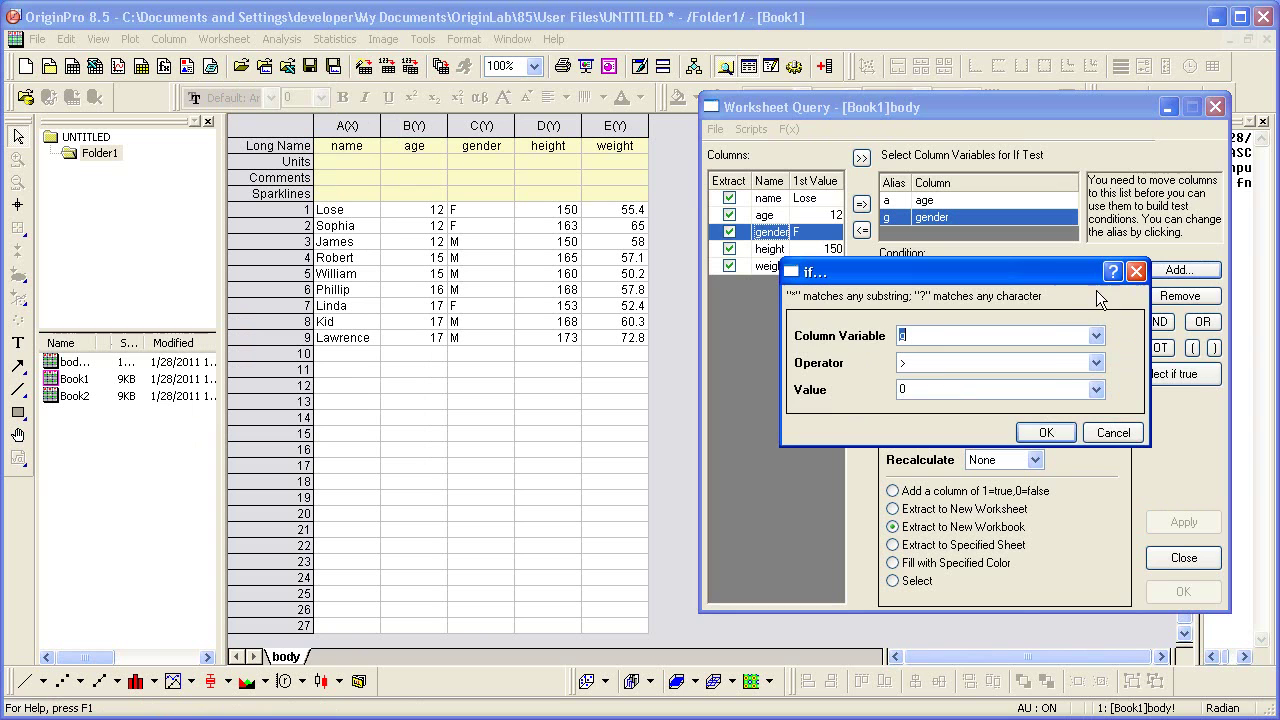
left_click(1097, 363)
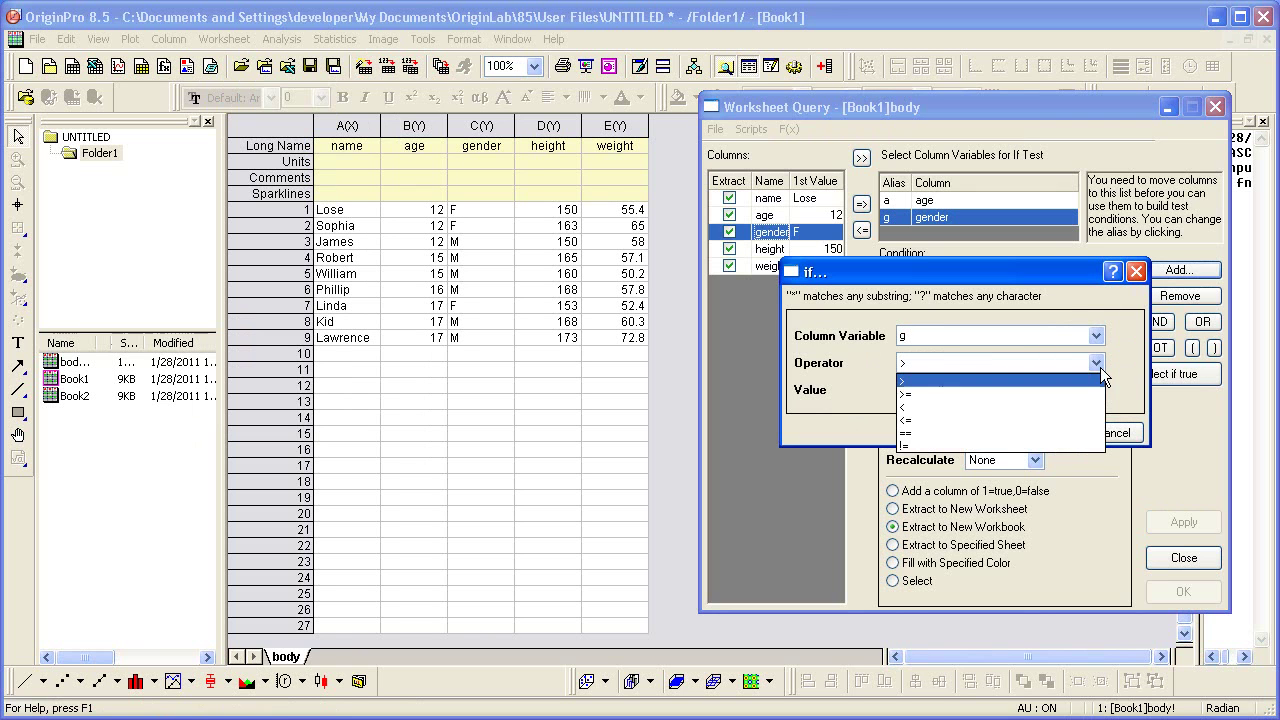
left_click(1044, 430)
left_click(930, 386)
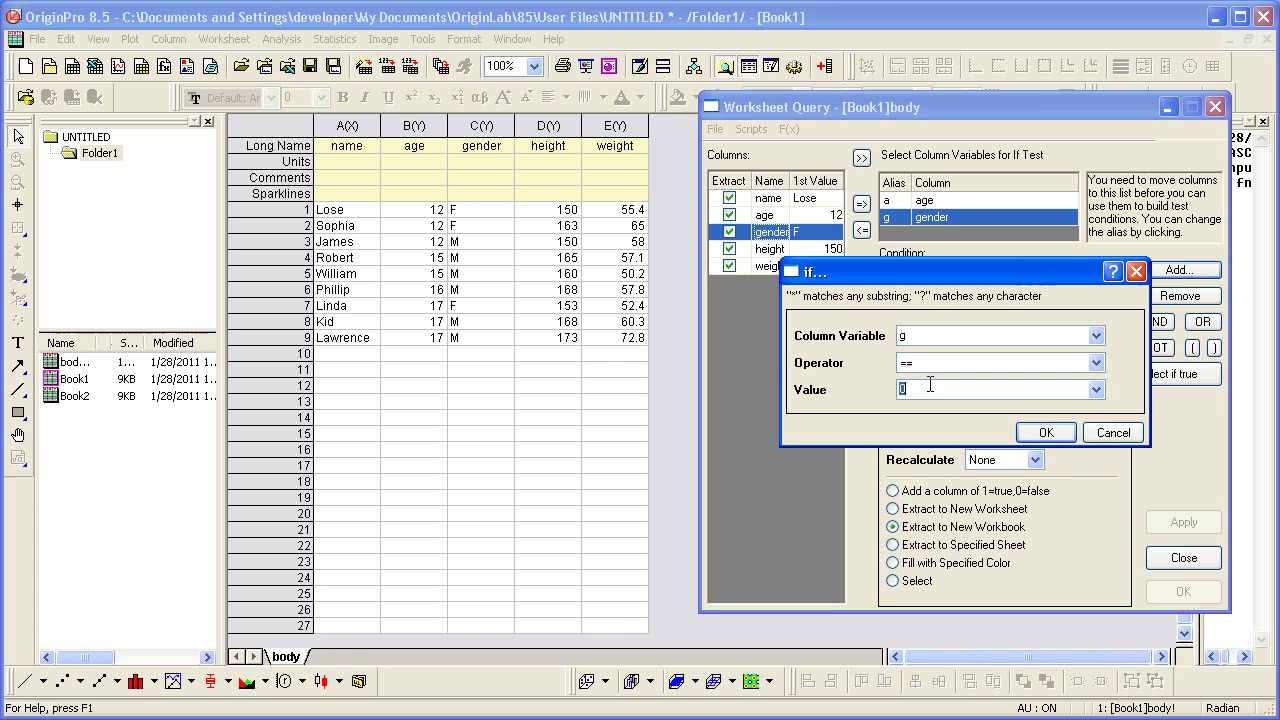
type("\"F\"")
Accept the g=="F" condition and fill the female rows red.
left_click(1045, 432)
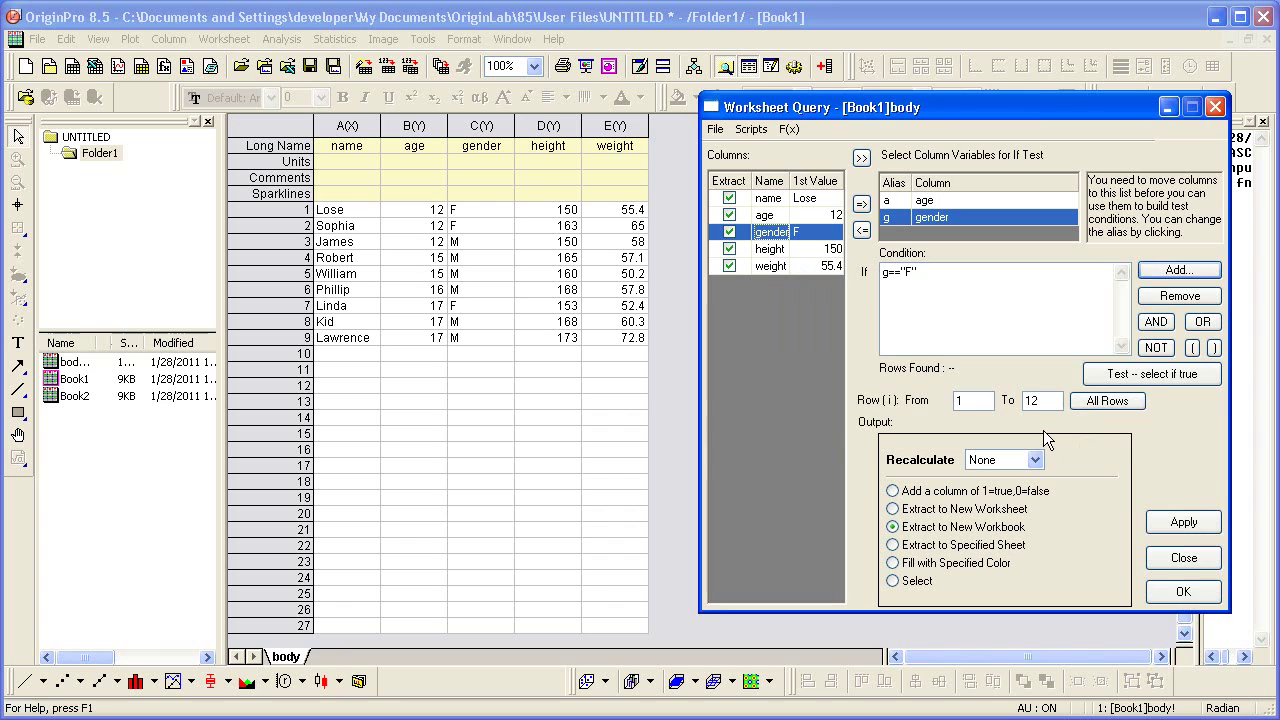
left_click(1005, 566)
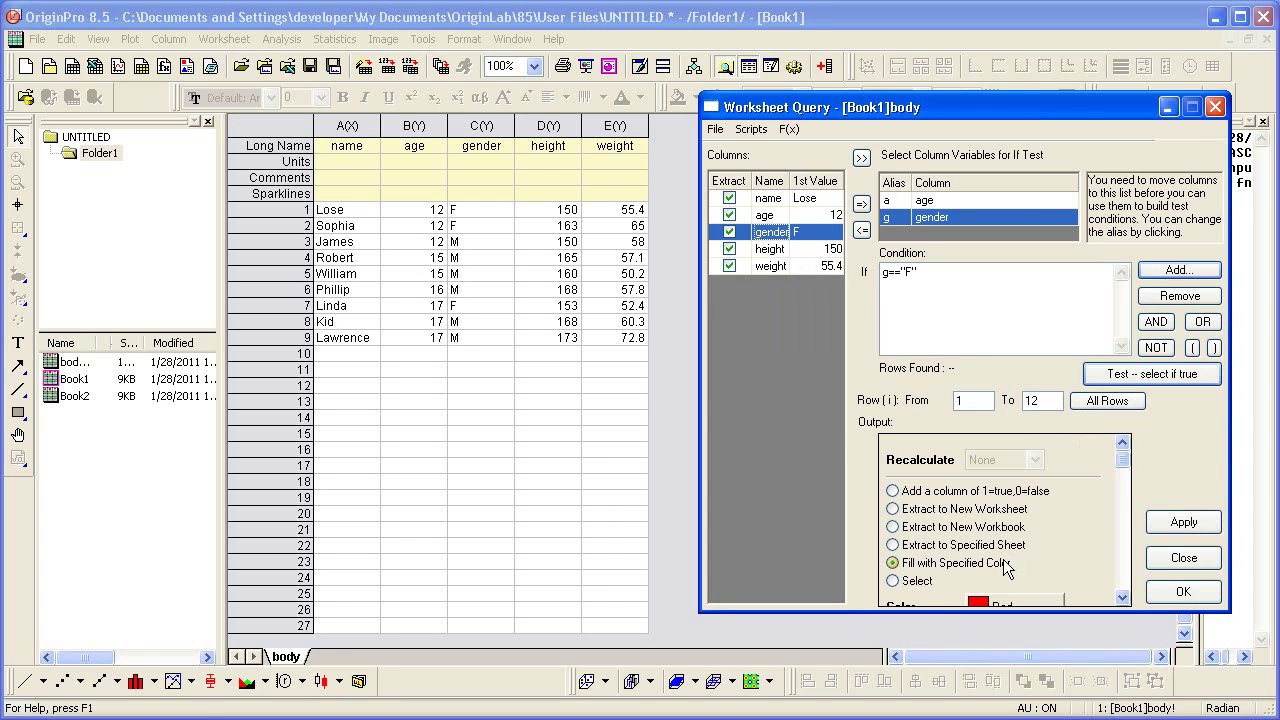
left_click(1122, 597)
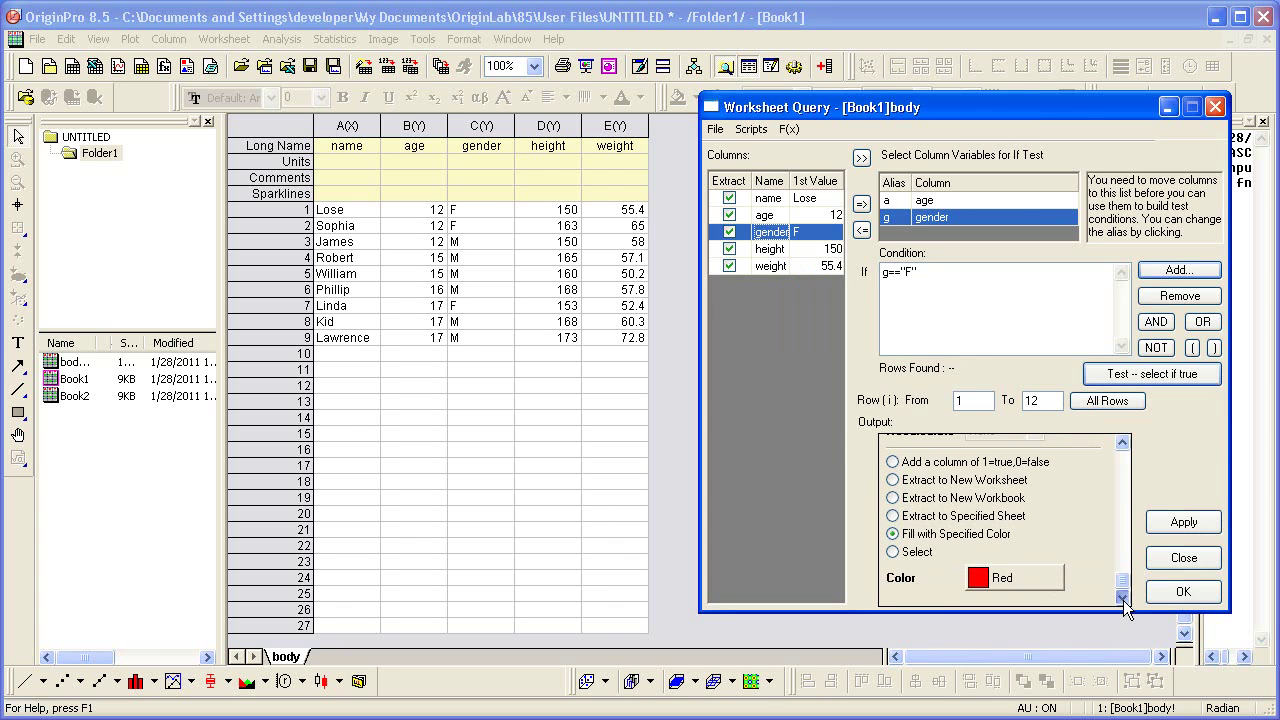
left_click(1182, 521)
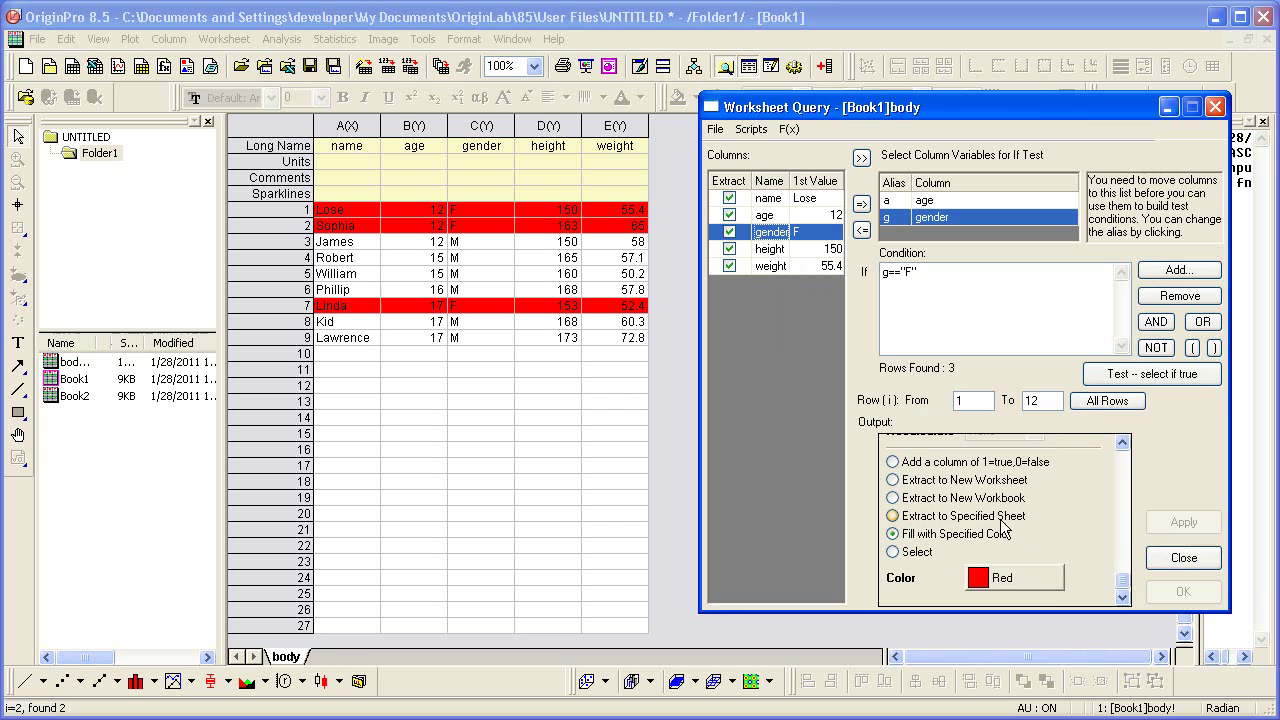
Extract the female rows to a new sheet named Female.
left_click(960, 516)
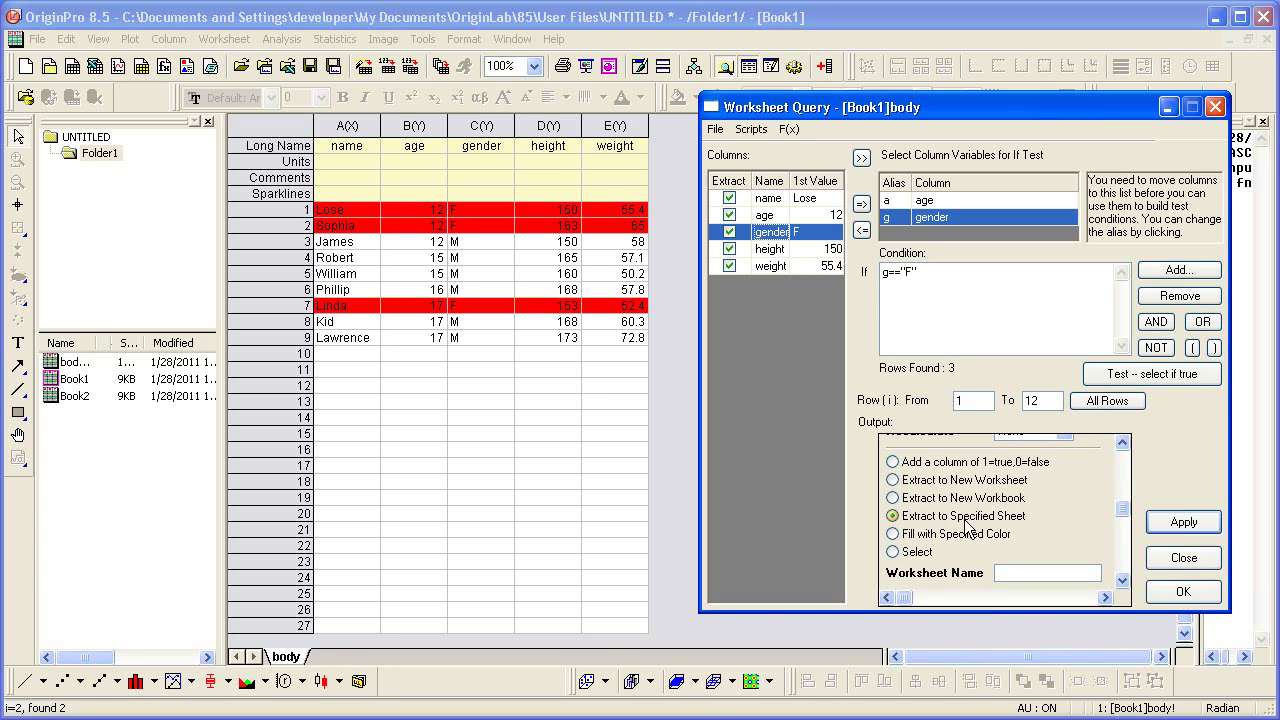
left_click(1003, 481)
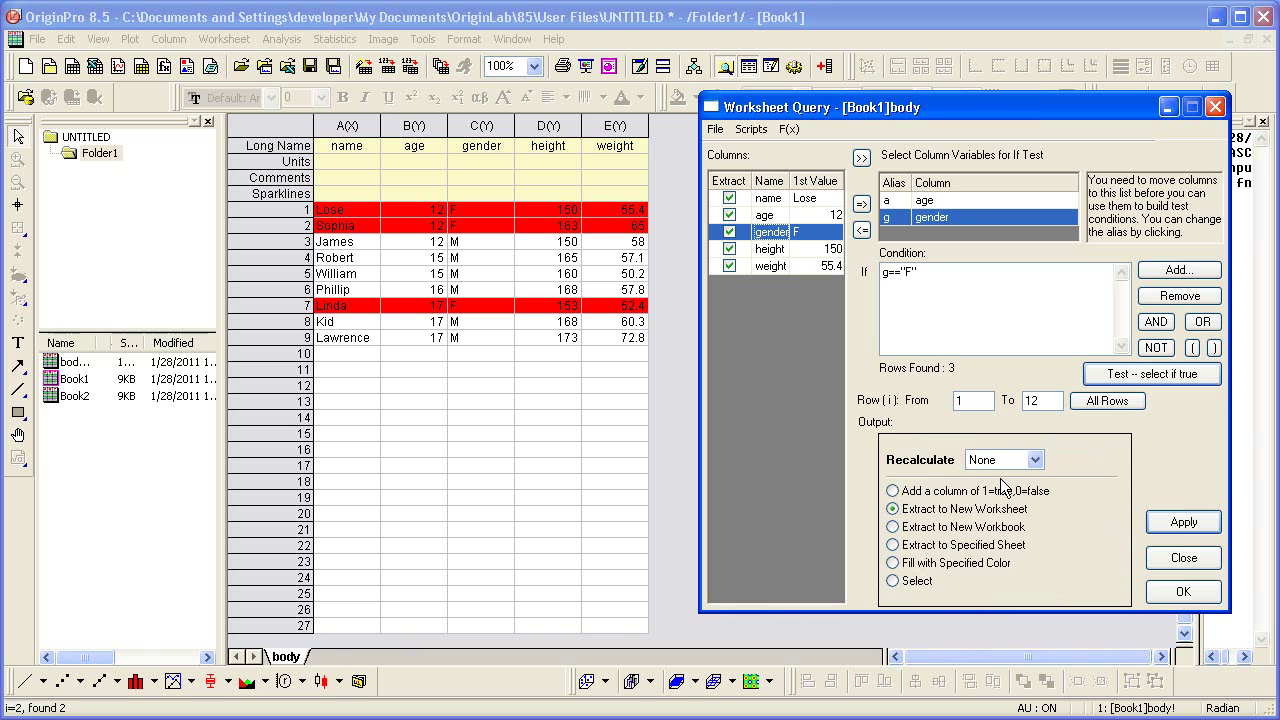
left_click(975, 545)
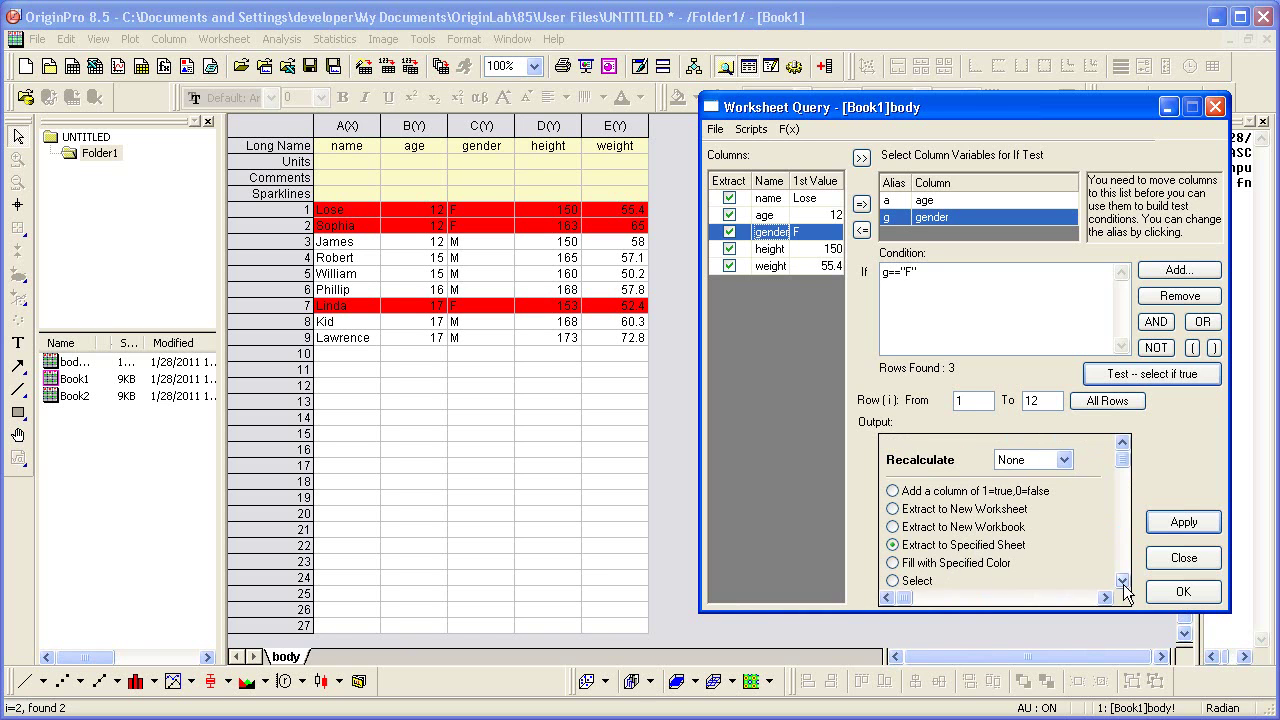
scroll(1122, 582, "down", 3)
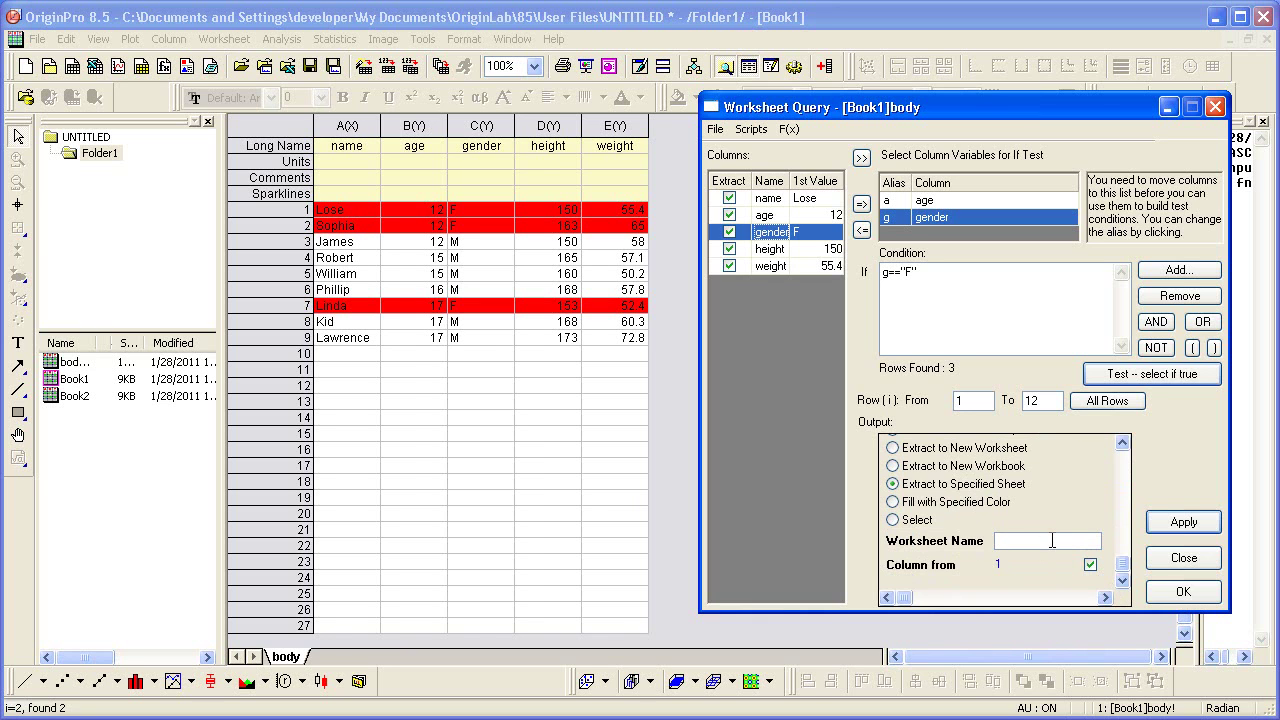
type("Female")
left_click(1183, 592)
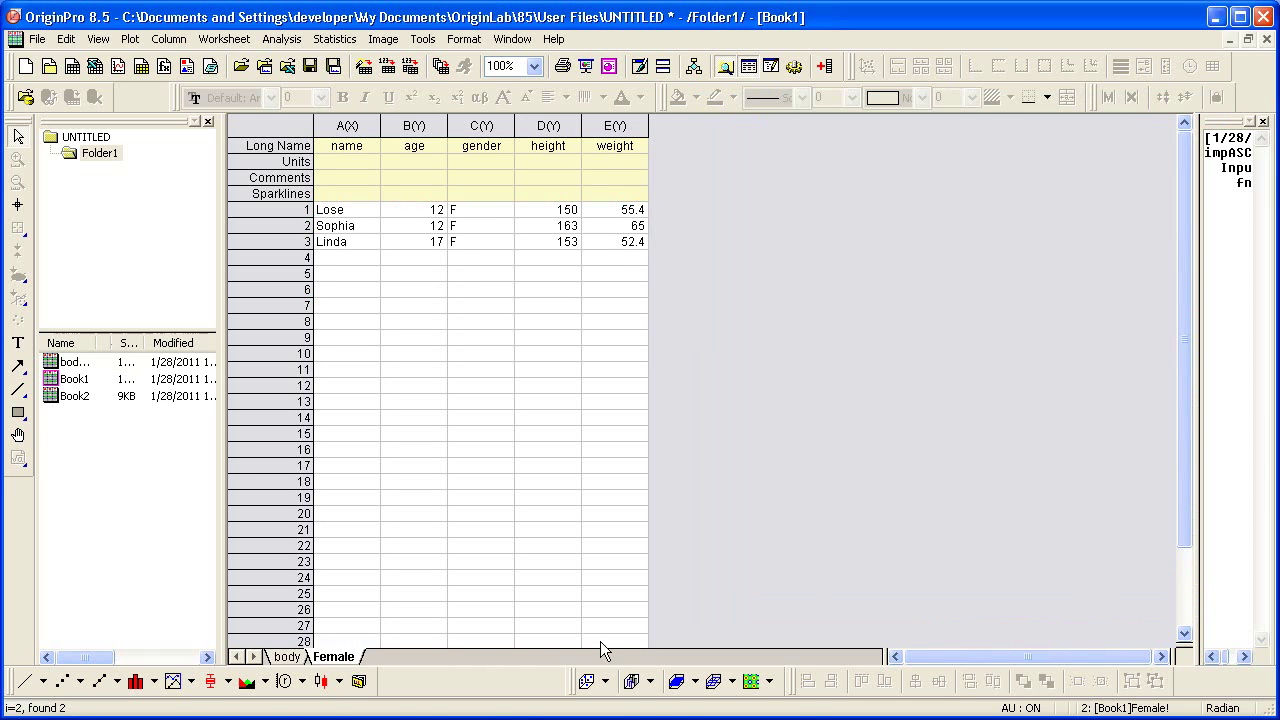
Back on the body sheet, reopen Worksheet Query and change the condition to g=="M".
left_click(286, 657)
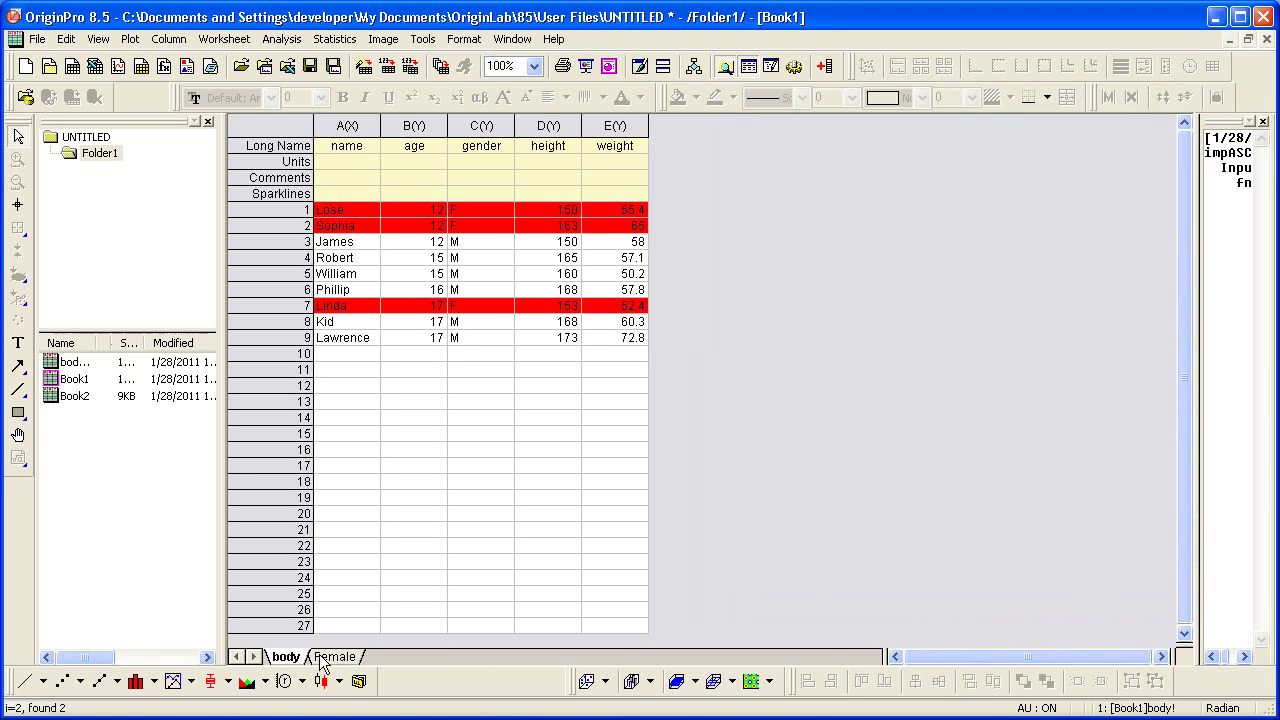
left_click(330, 657)
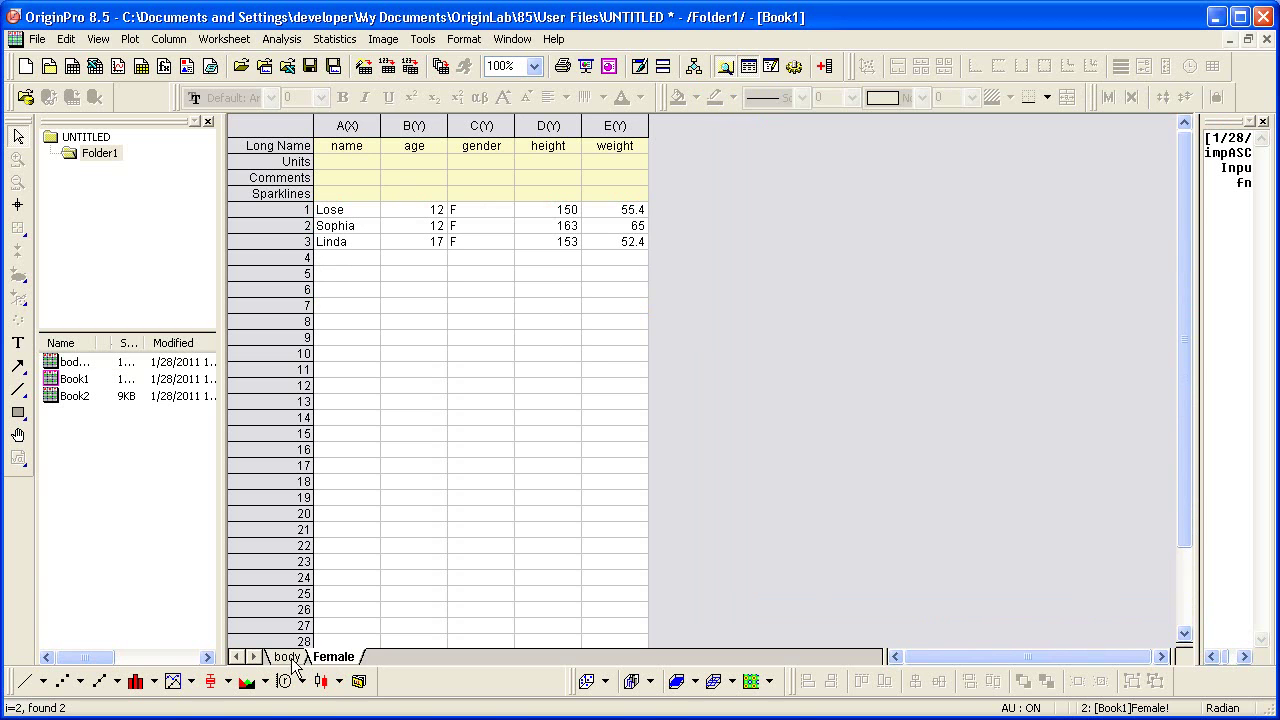
left_click(291, 659)
left_click(224, 39)
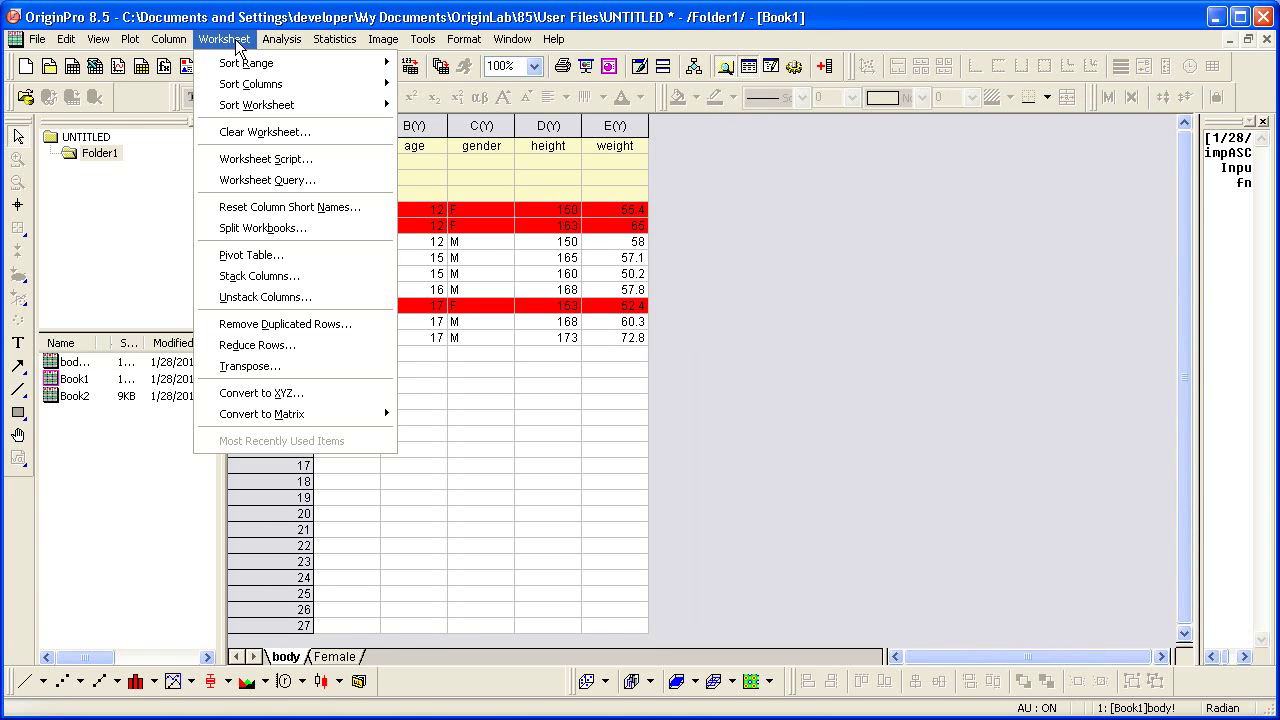
left_click(262, 180)
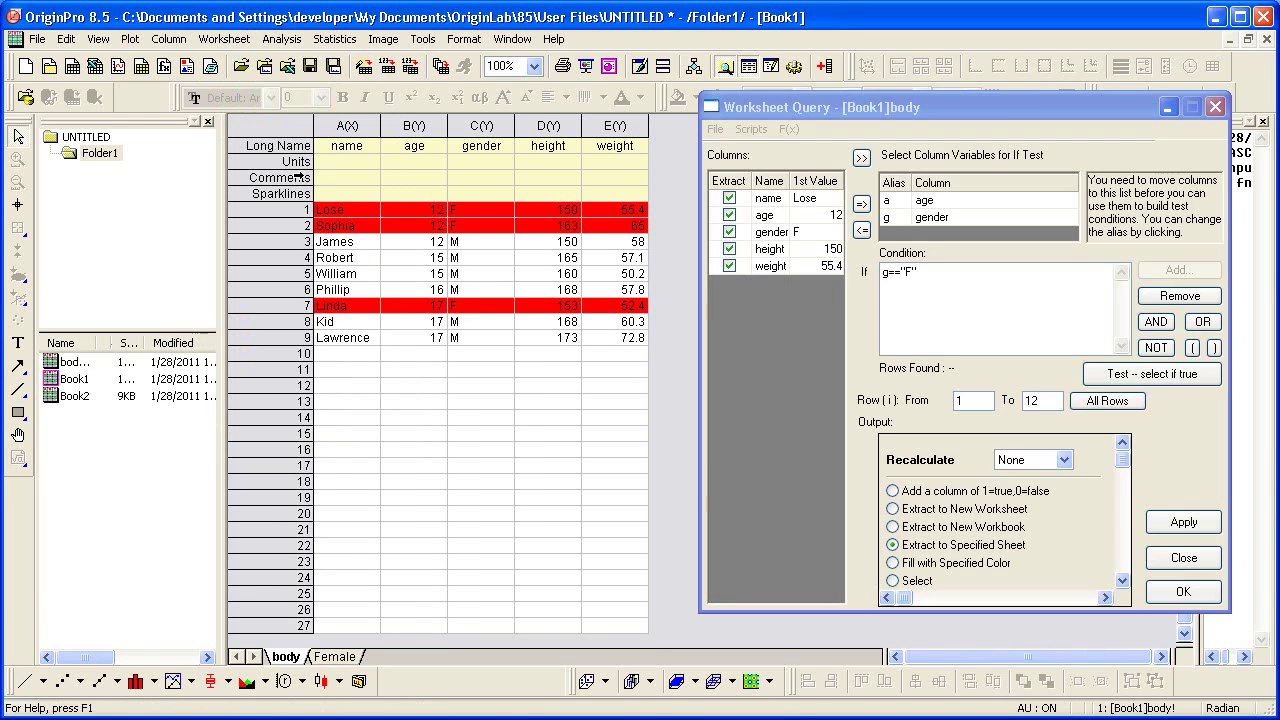
left_click(949, 271)
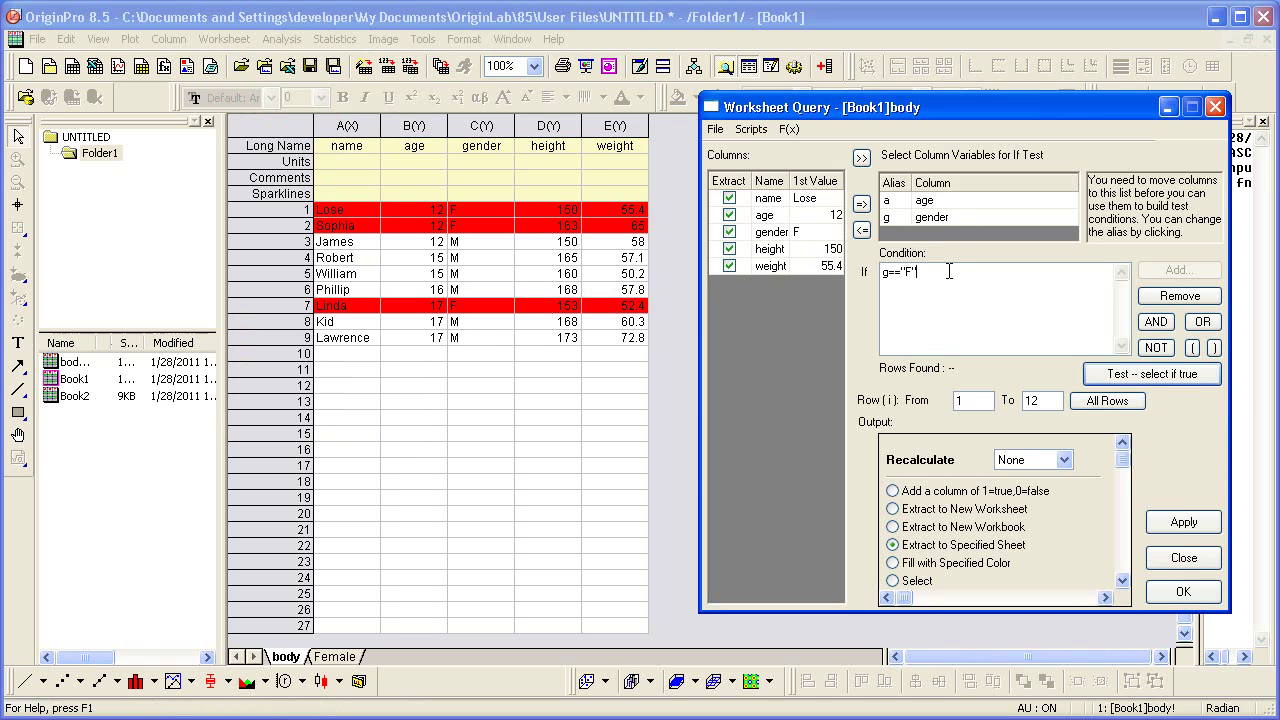
key("BackSpace")
type("M")
Fill the male rows with green.
left_click(1005, 563)
left_click(1124, 595)
left_click(1124, 595)
left_click(1048, 582)
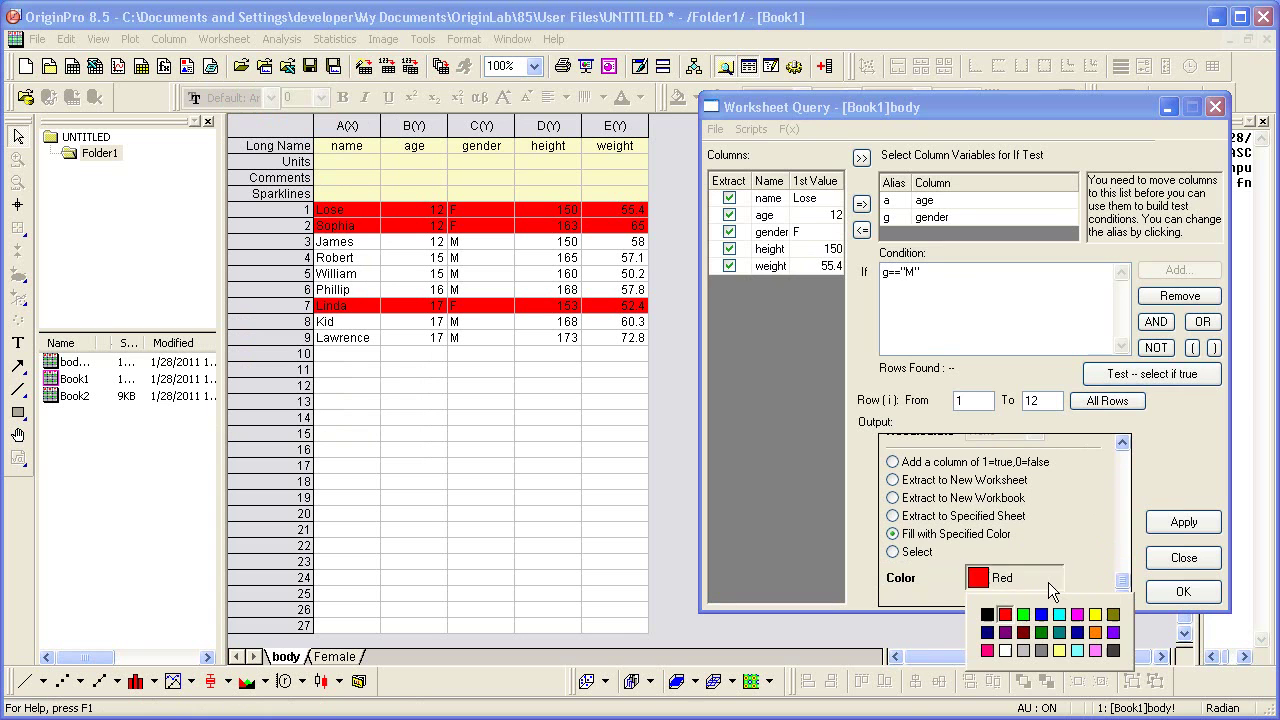
left_click(1023, 611)
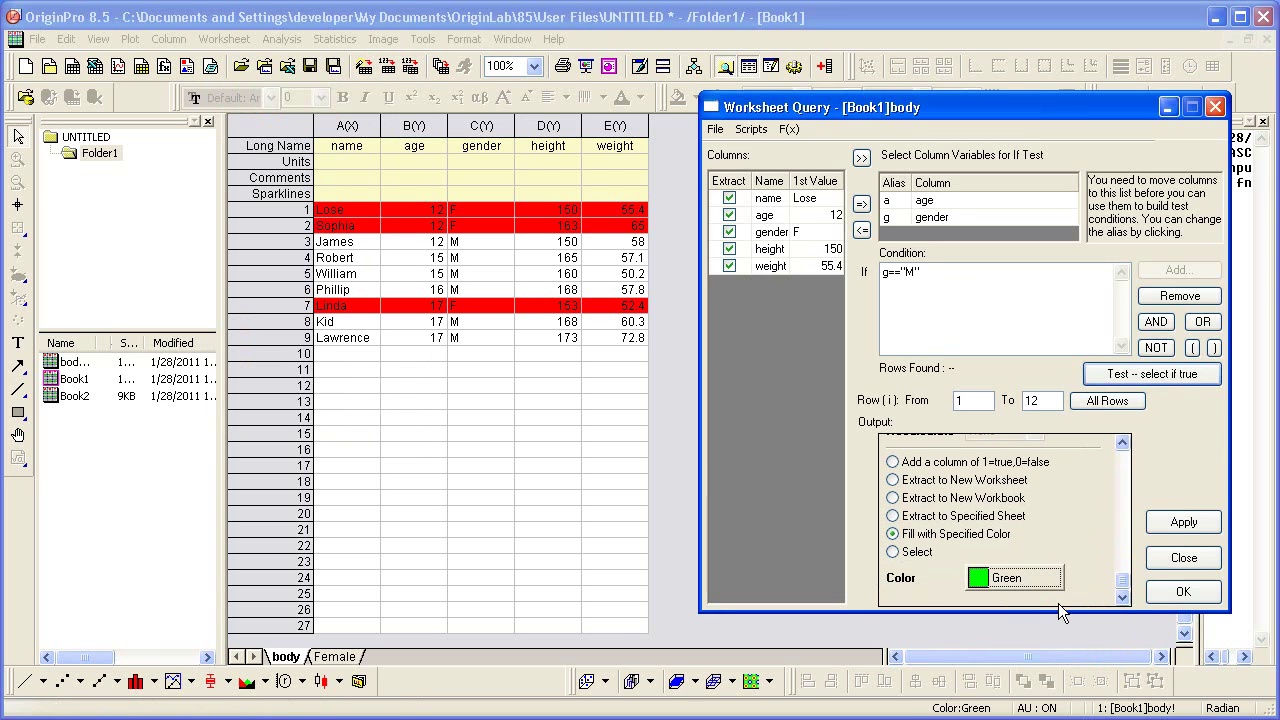
left_click(1180, 523)
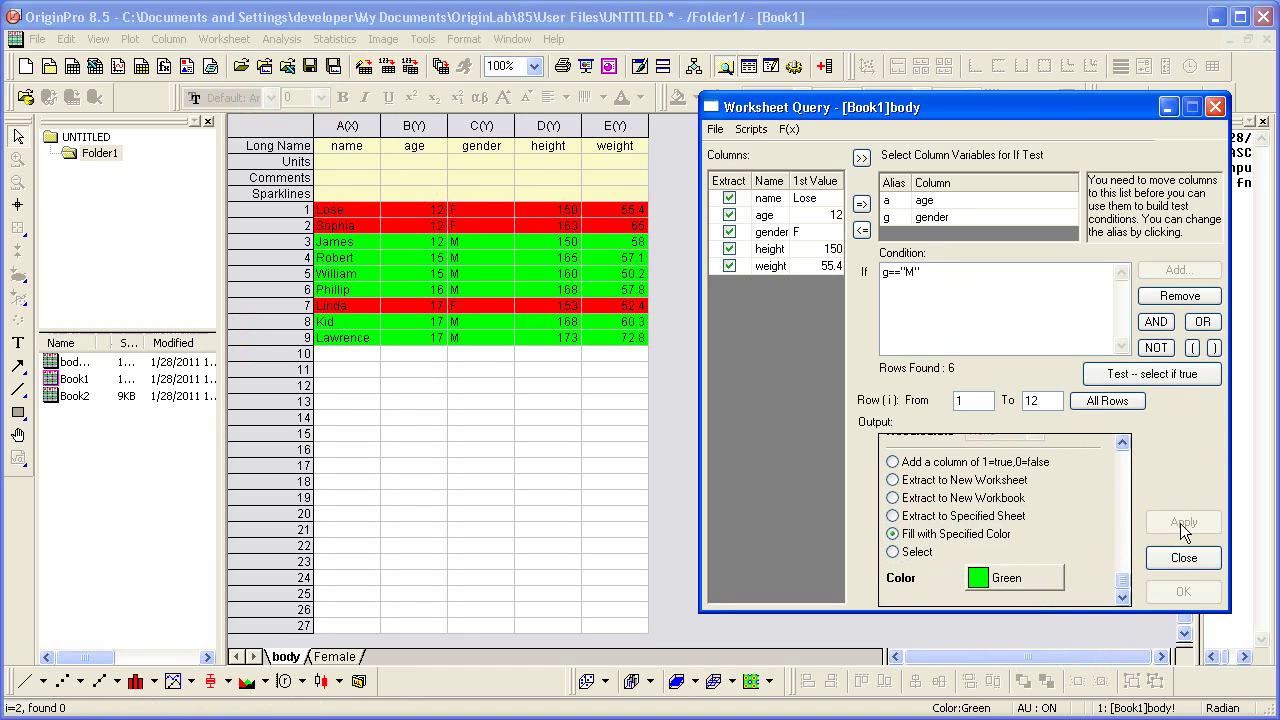
Extract the male rows to a specified sheet named Male.
left_click(970, 516)
left_click(1066, 570)
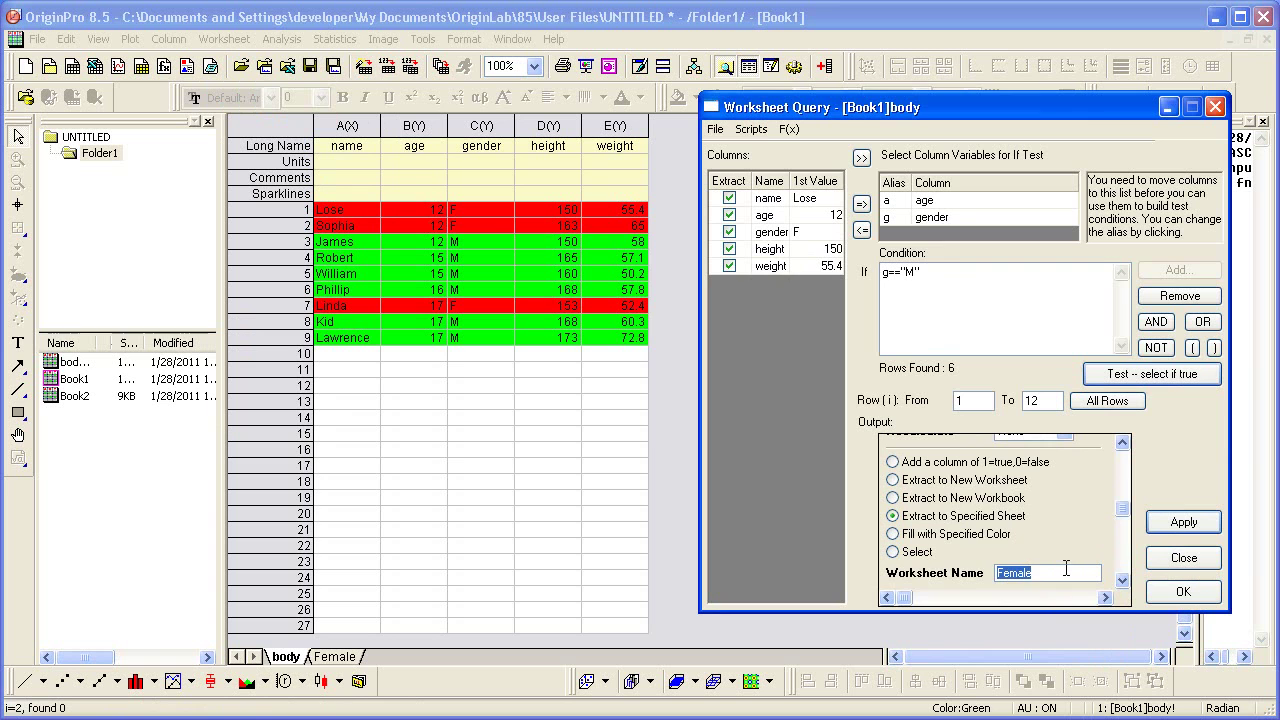
type("Male")
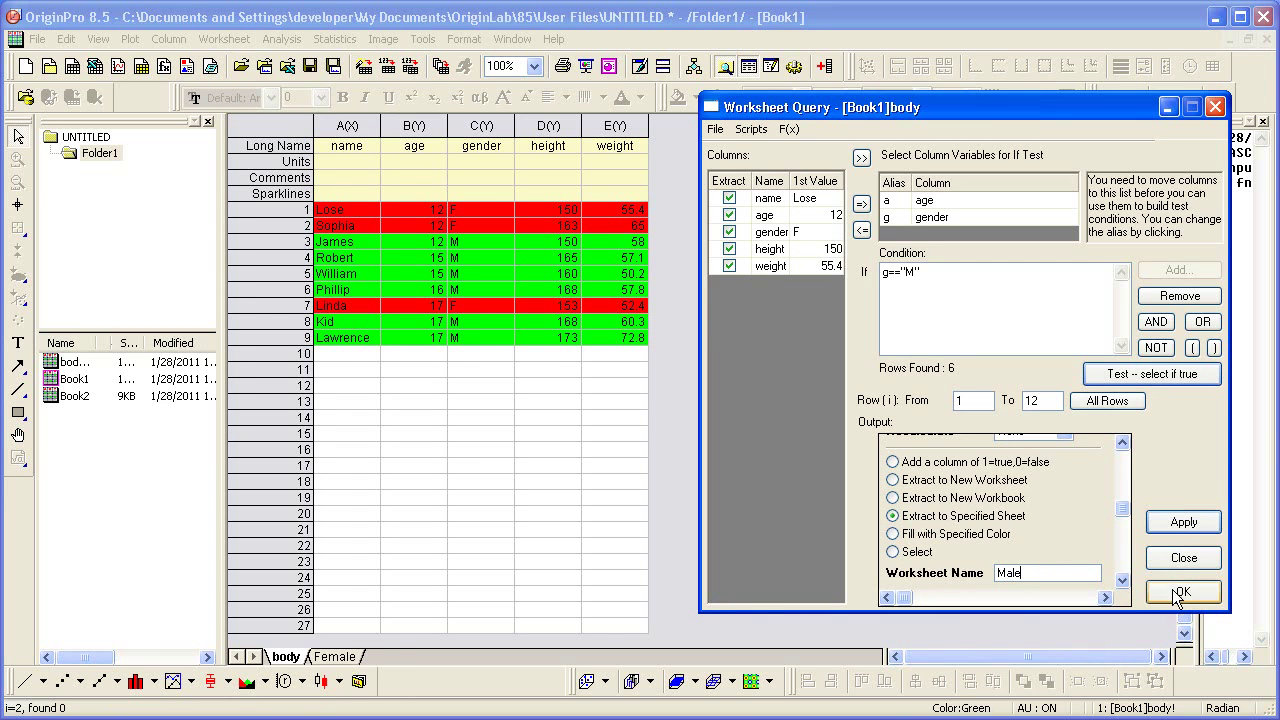
left_click(1180, 592)
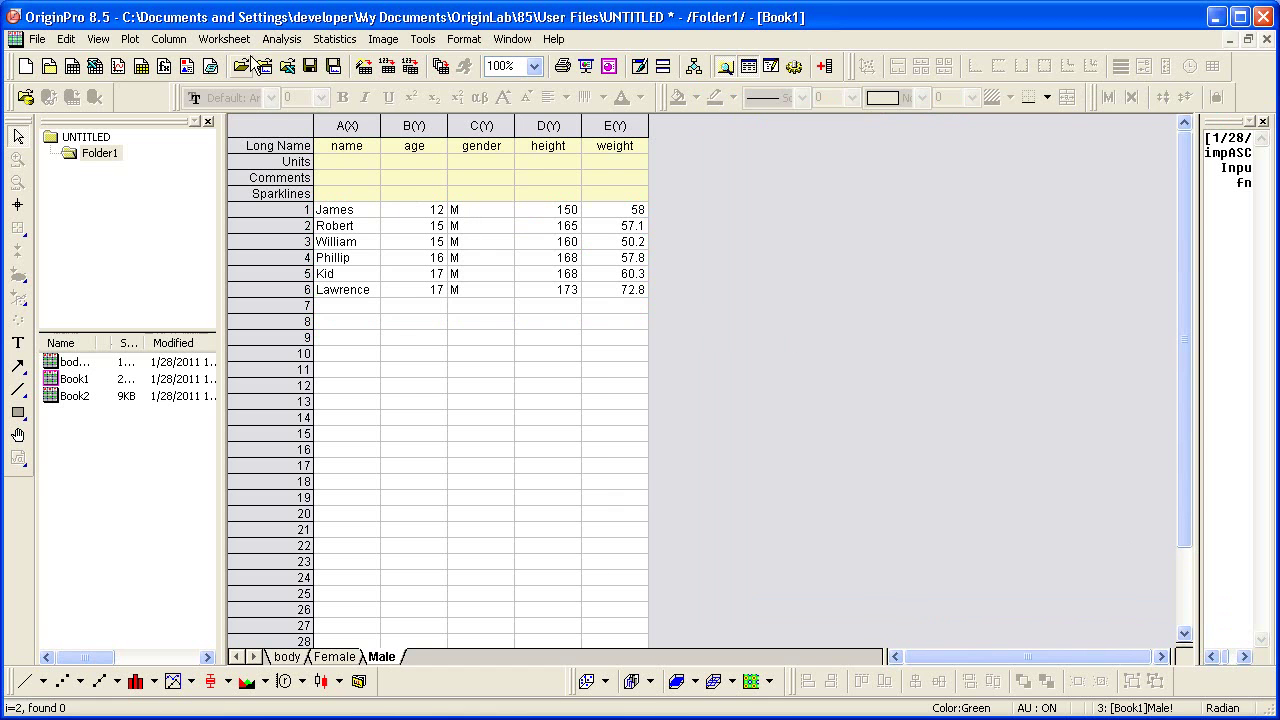
Query the Male sheet for age a>15 and output the result as a 1/0 Filter column.
left_click(224, 39)
left_click(329, 180)
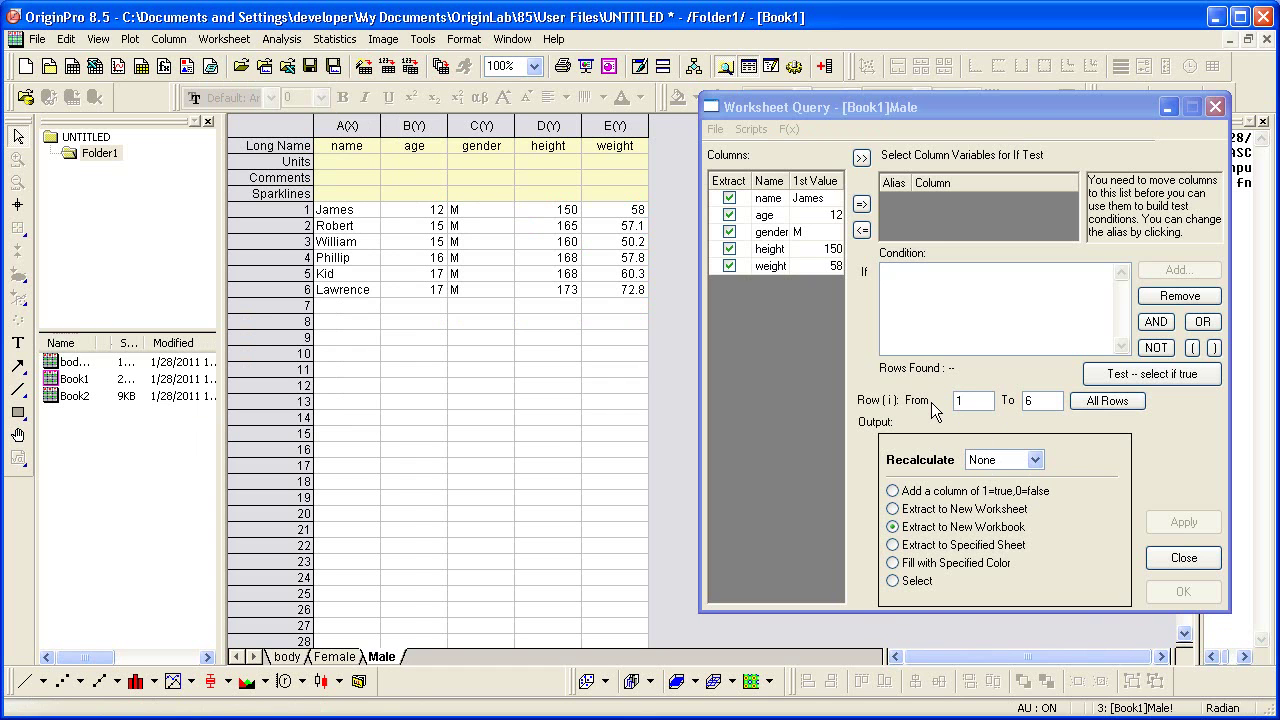
left_click(789, 214)
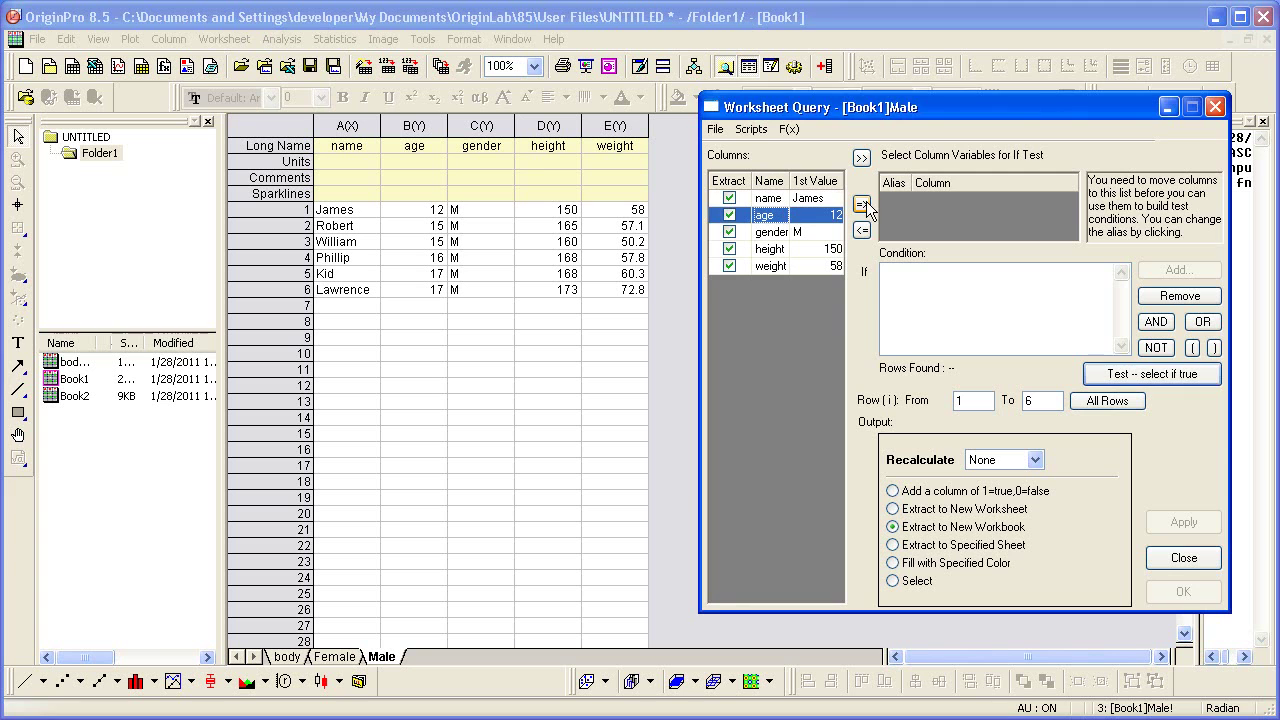
left_click(860, 204)
left_click(1172, 274)
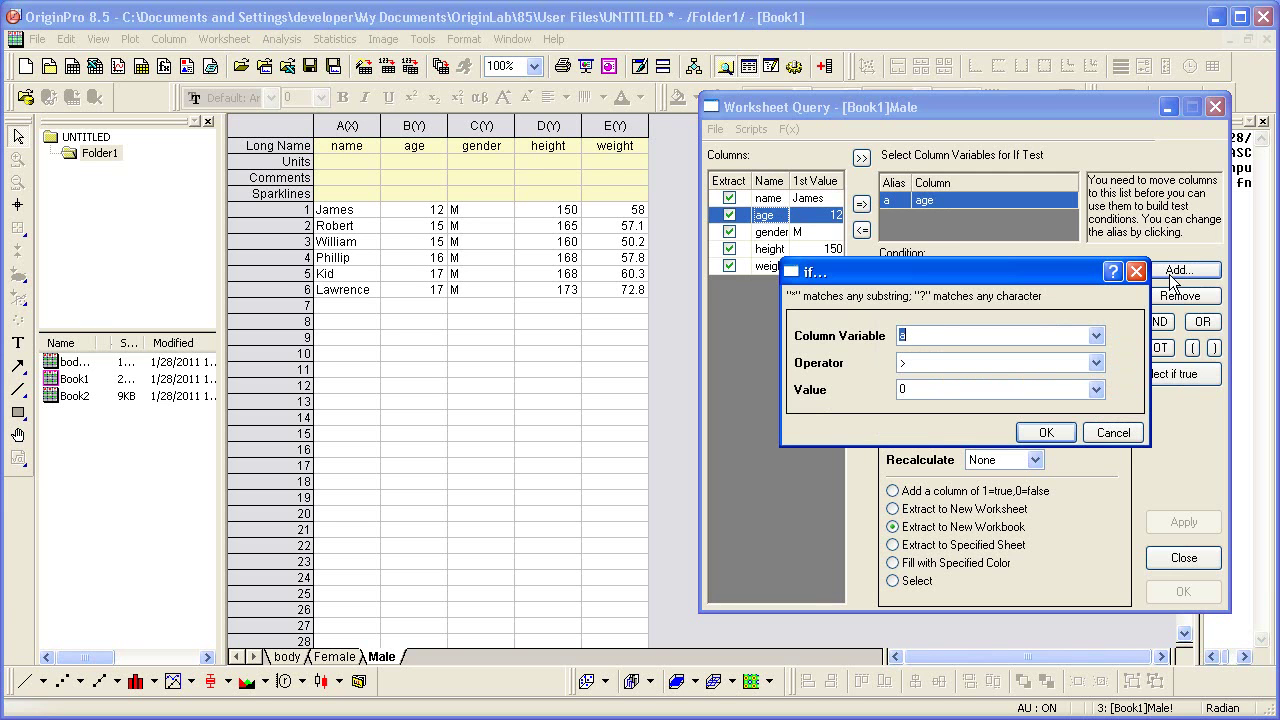
double_click(936, 389)
type("15")
left_click(1045, 432)
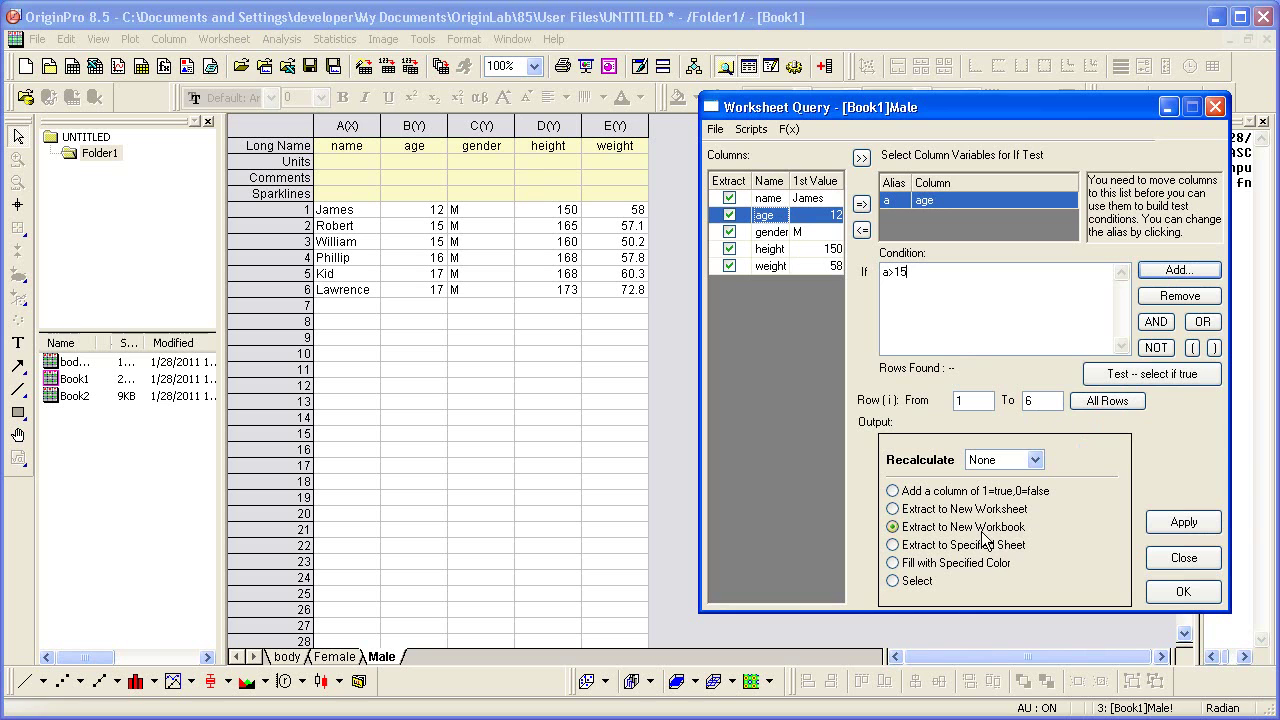
left_click(962, 492)
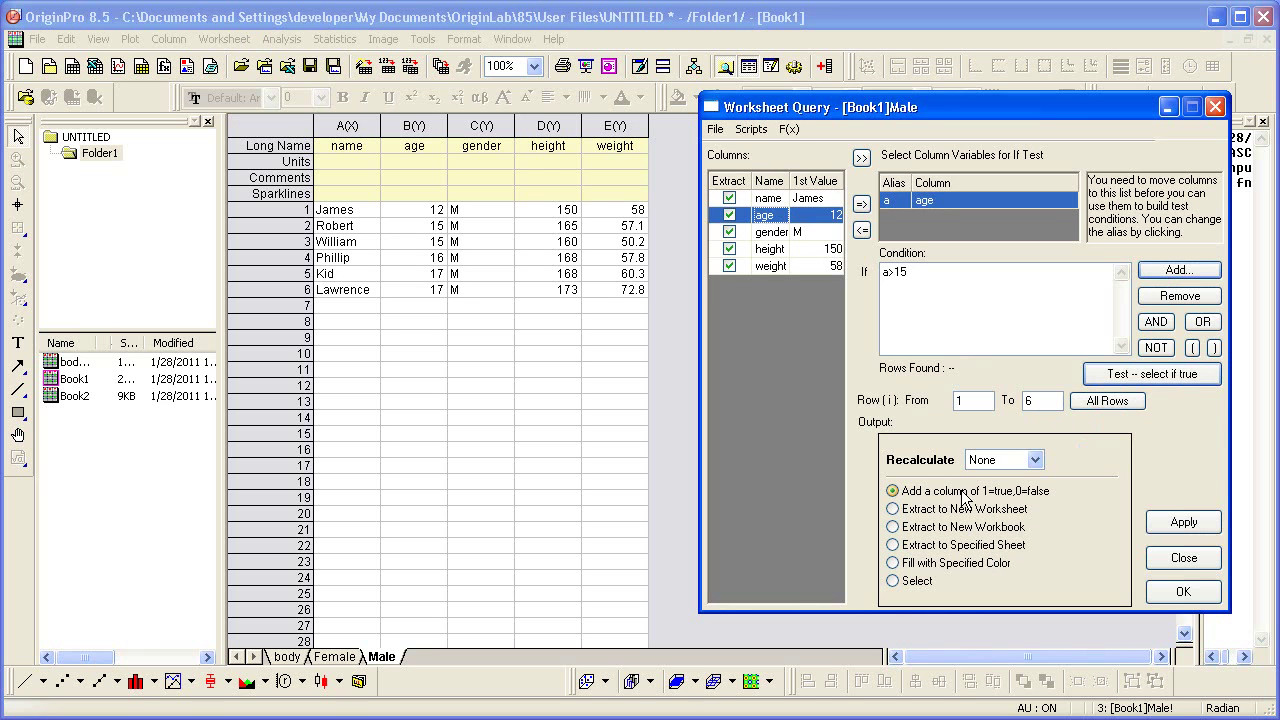
left_click(1180, 592)
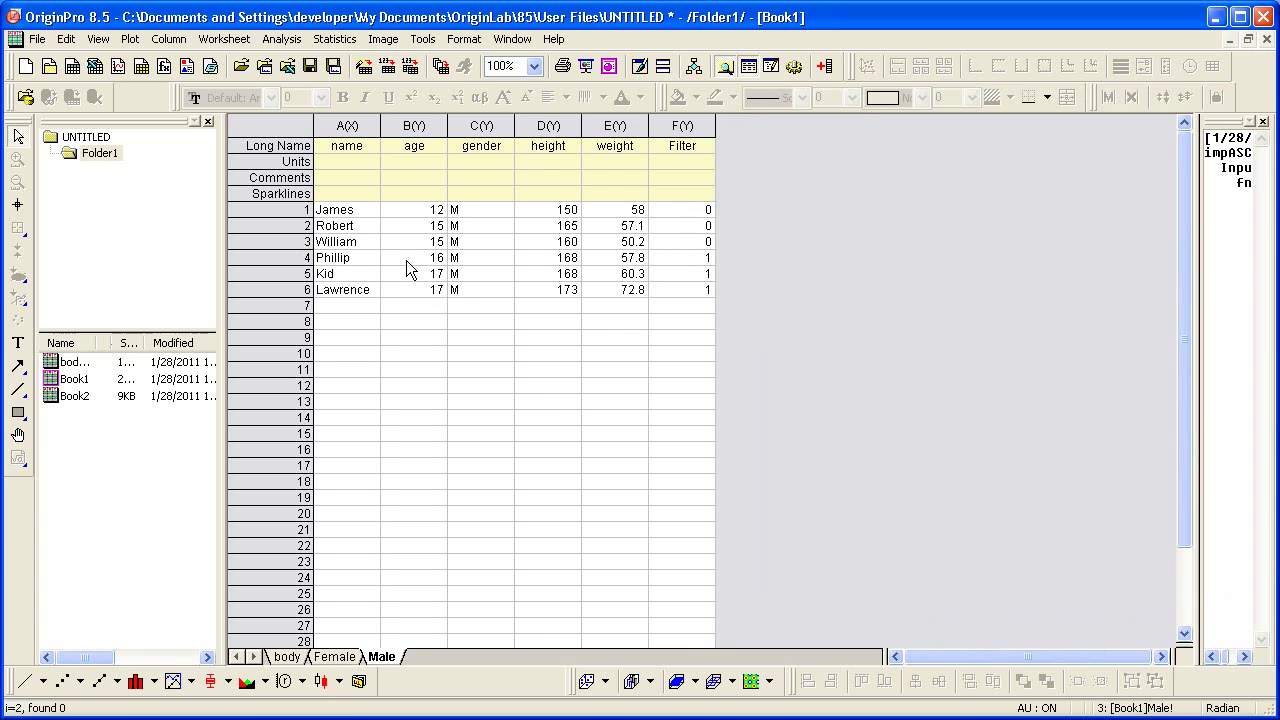
Select rows 4-6 and check the Filter column values in cells F2 through F6.
left_click_drag(298, 257, 295, 290)
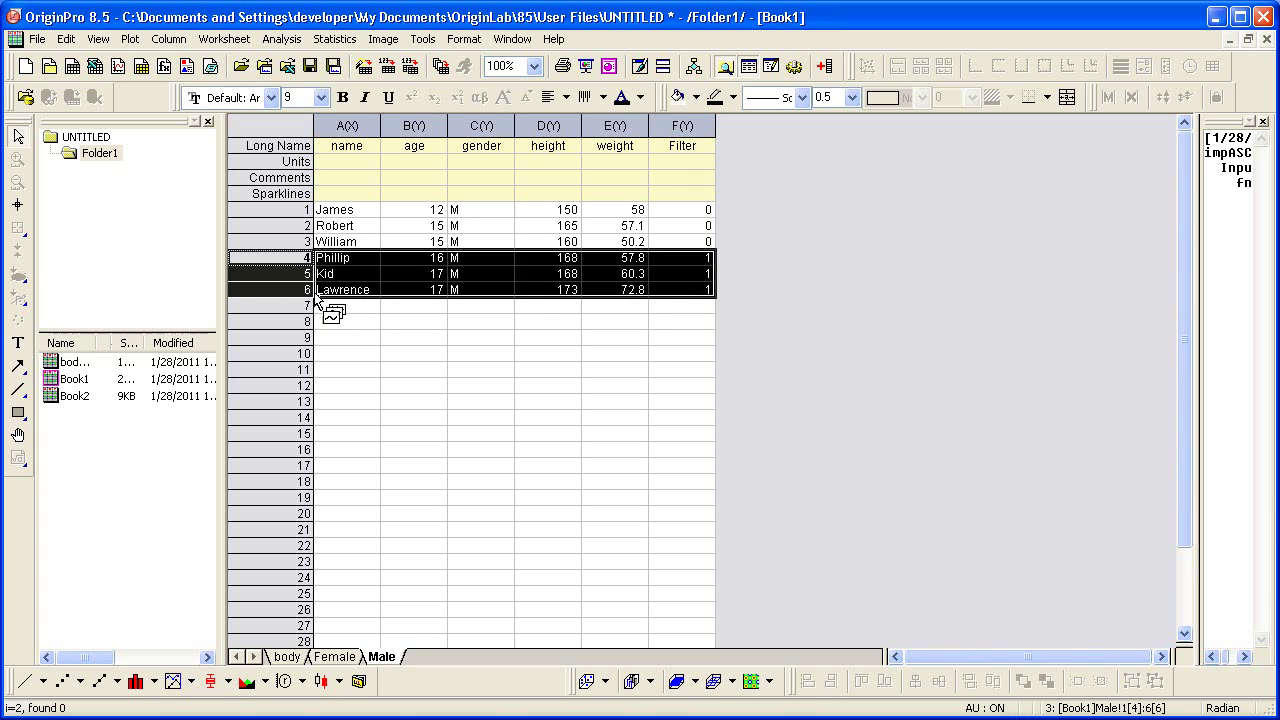
left_click(704, 262)
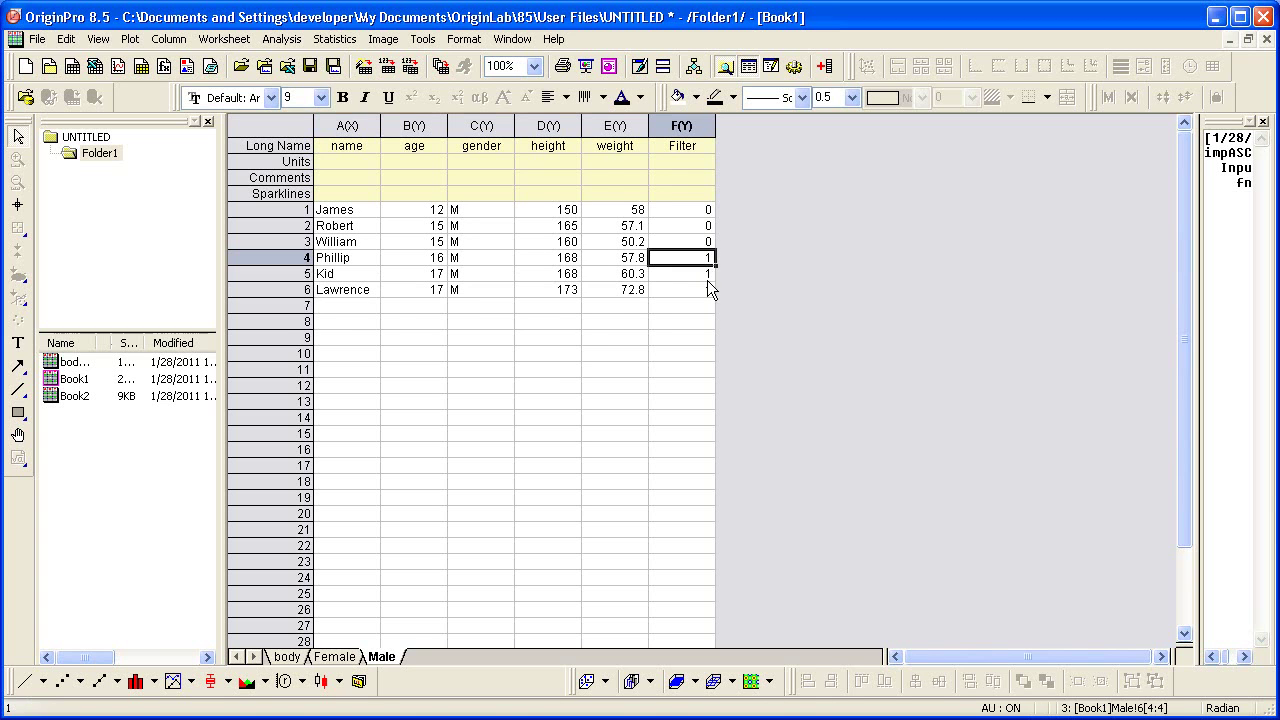
left_click(707, 280)
left_click(710, 291)
left_click(709, 246)
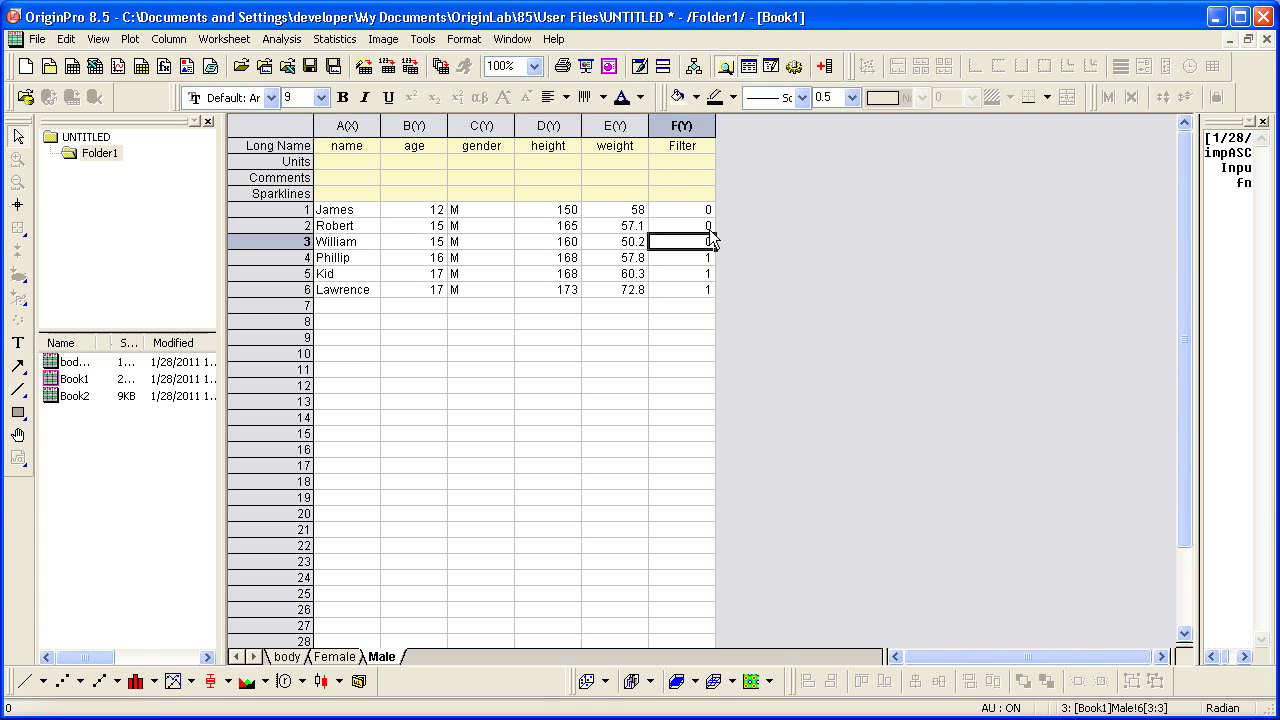
left_click(709, 226)
left_click(769, 249)
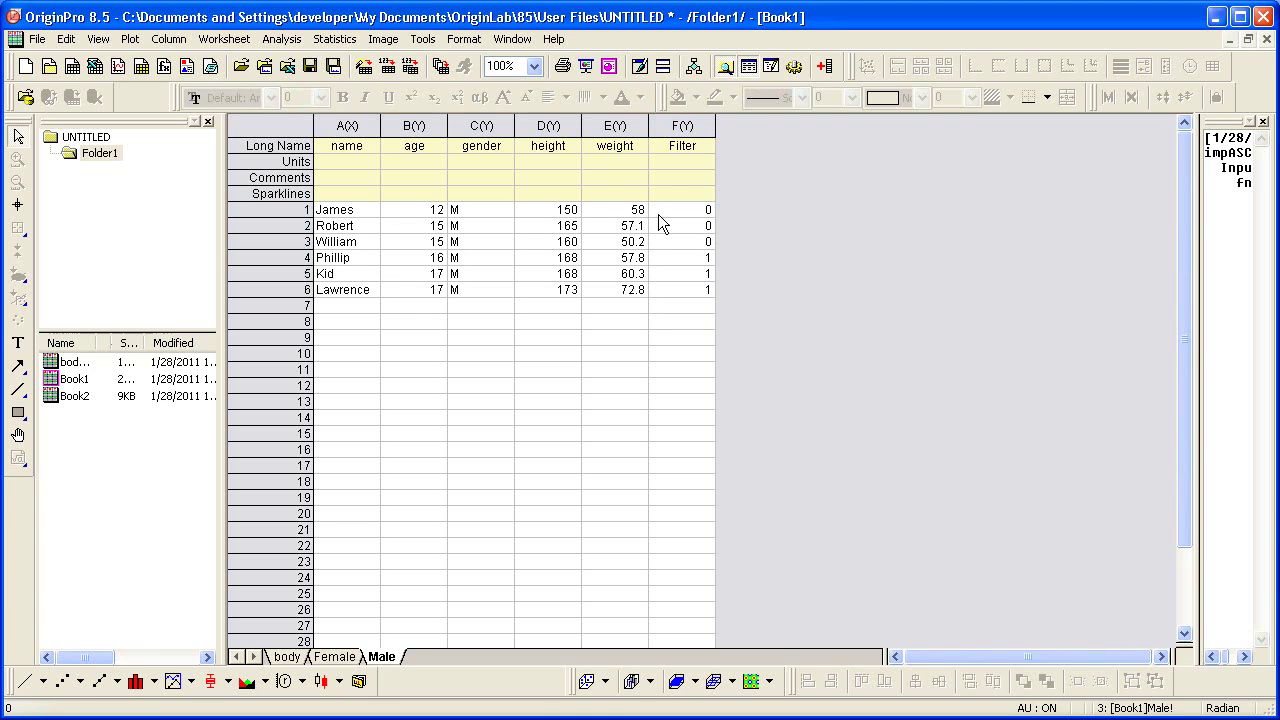
Reopen Worksheet Query for the Male sheet and move the dialog slightly left.
left_click(224, 39)
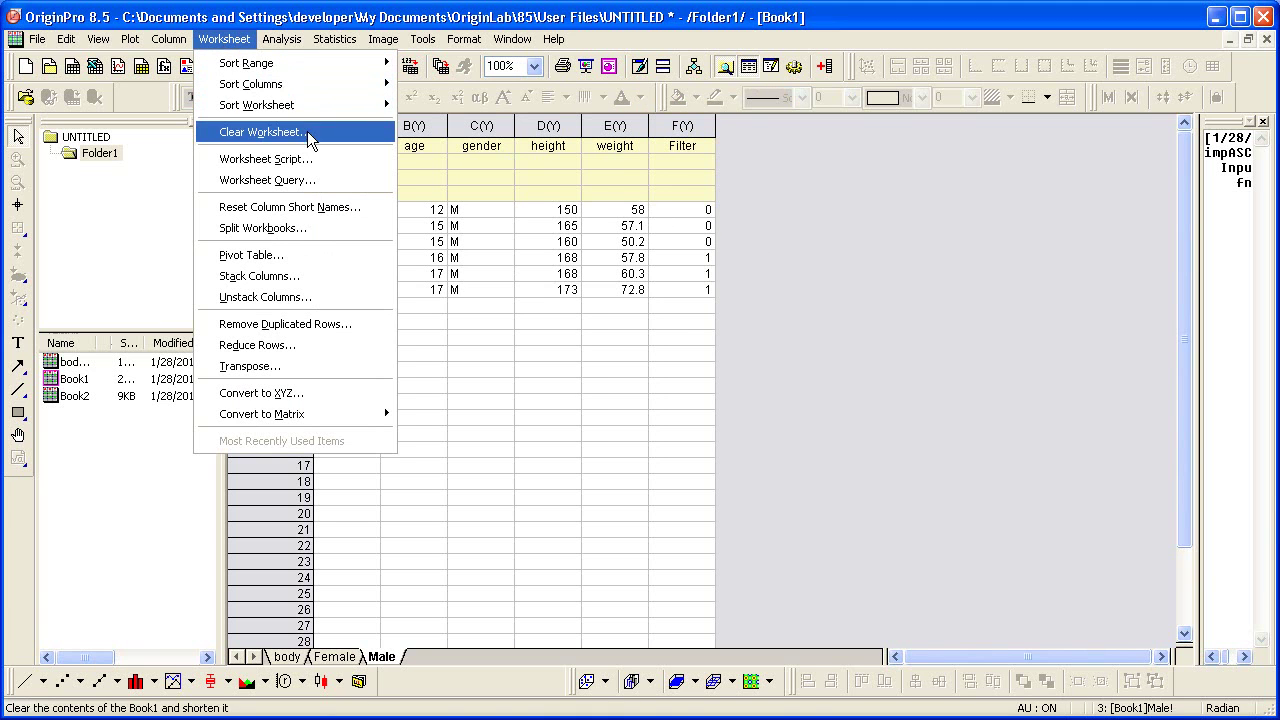
left_click(355, 173)
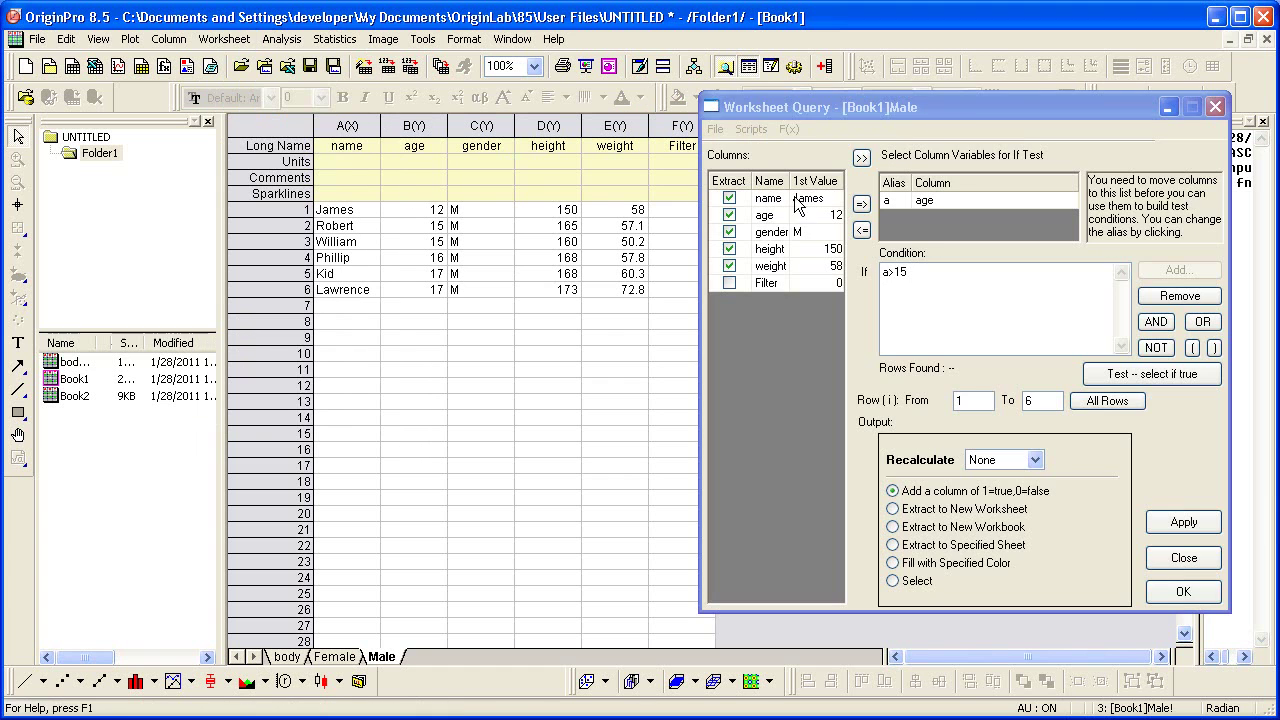
left_click_drag(977, 111, 924, 118)
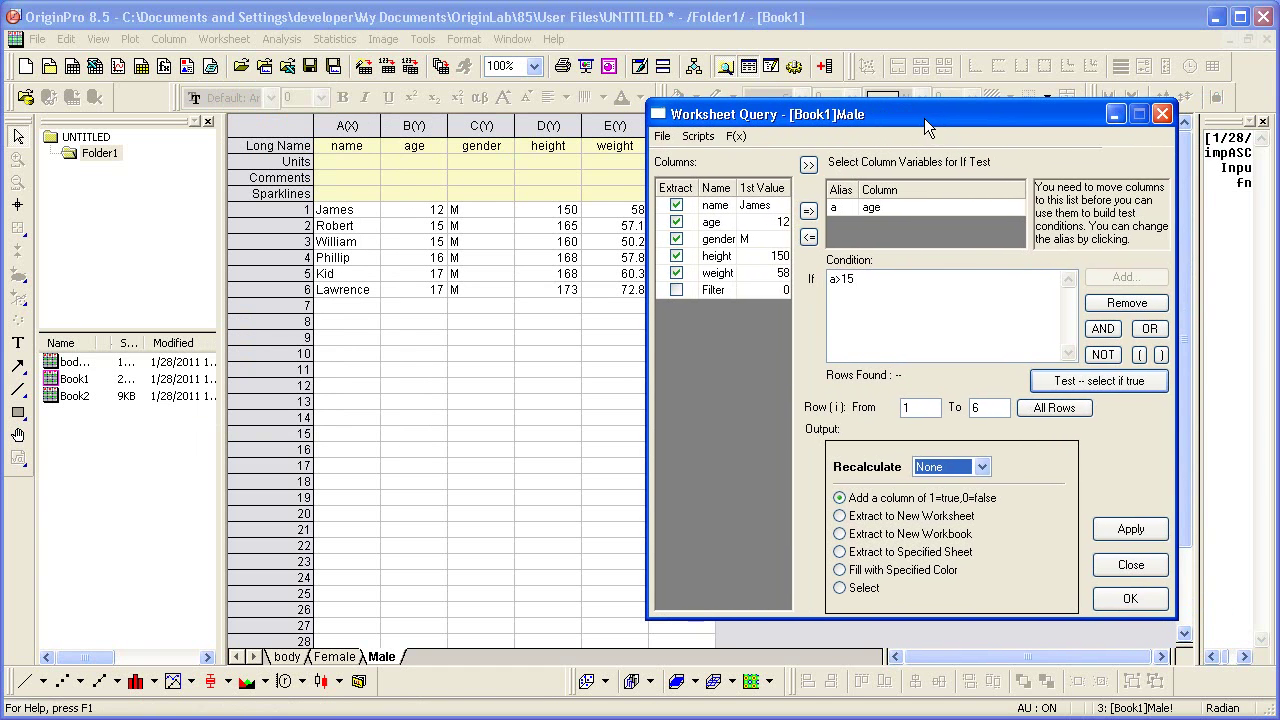